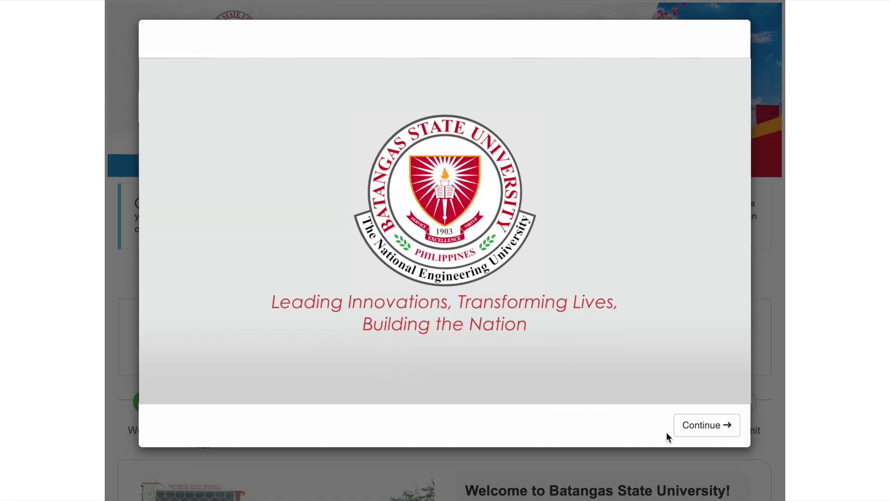
- Close the intro video modal to reveal the AY 2026-2027 application Welcome page
left_click(700, 423)
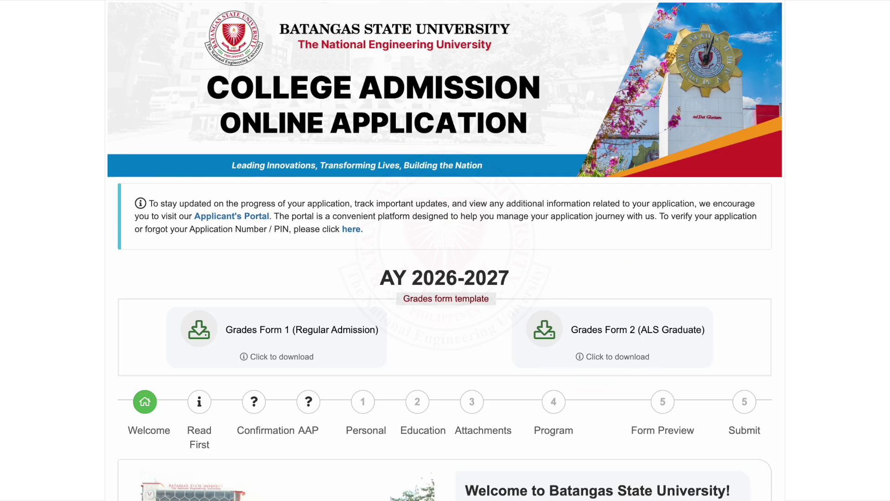
- Read through the Welcome and Revised College Admission Policy pages, then proceed to the Confirmation questions
scroll(445, 250, "down", 5)
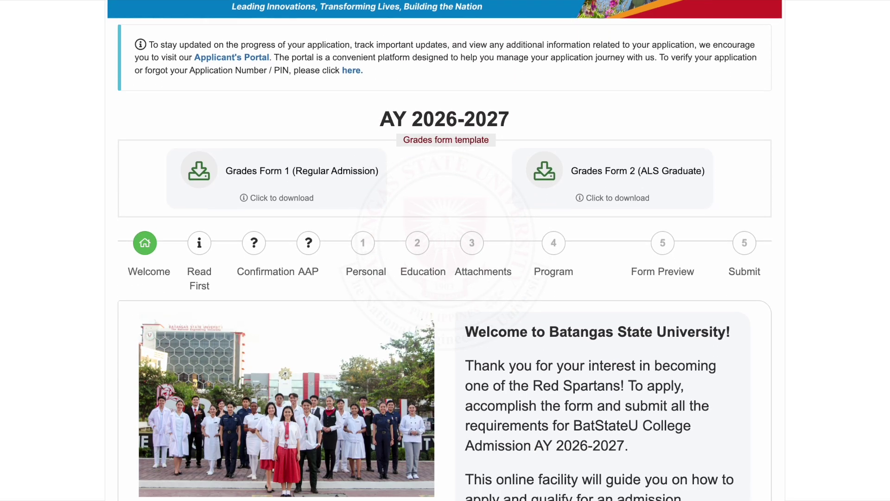
scroll(445, 250, "down", 2)
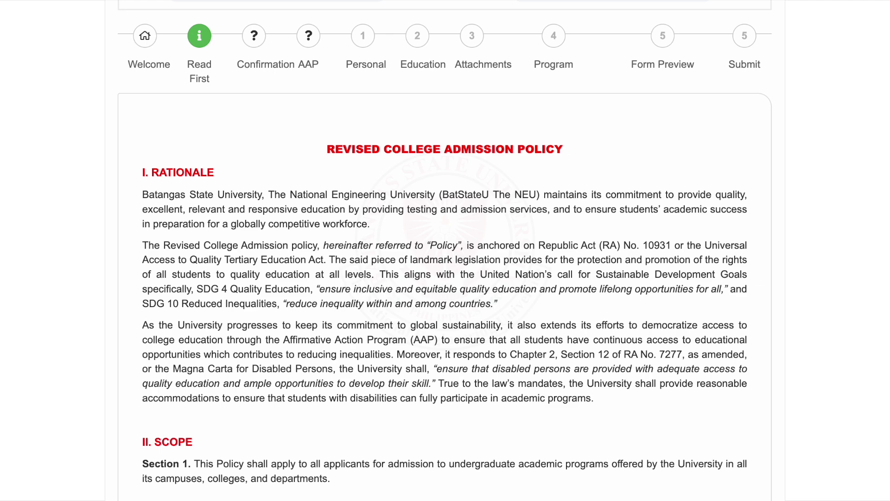
scroll(444, 251, "down", 2)
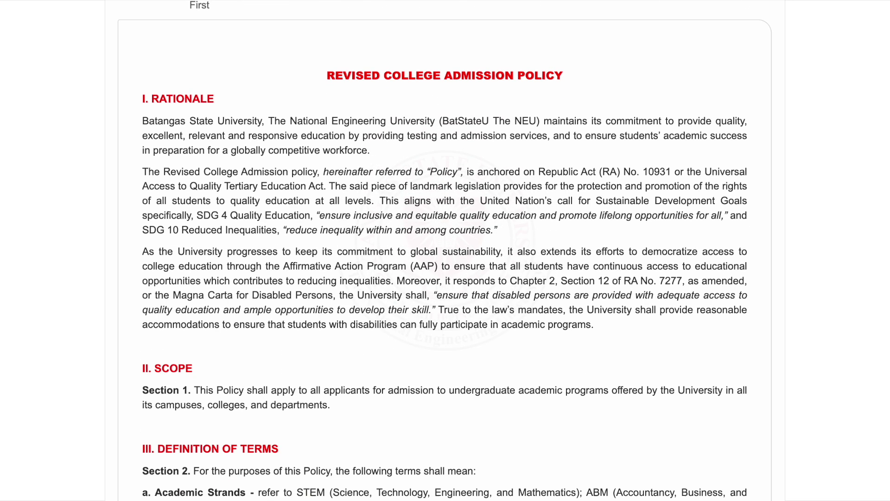
scroll(444, 250, "down", 5)
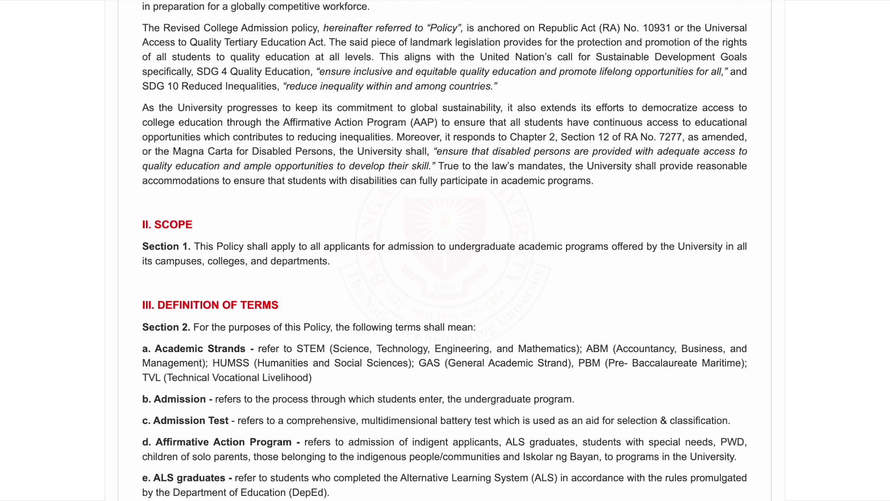
scroll(444, 250, "down", 4)
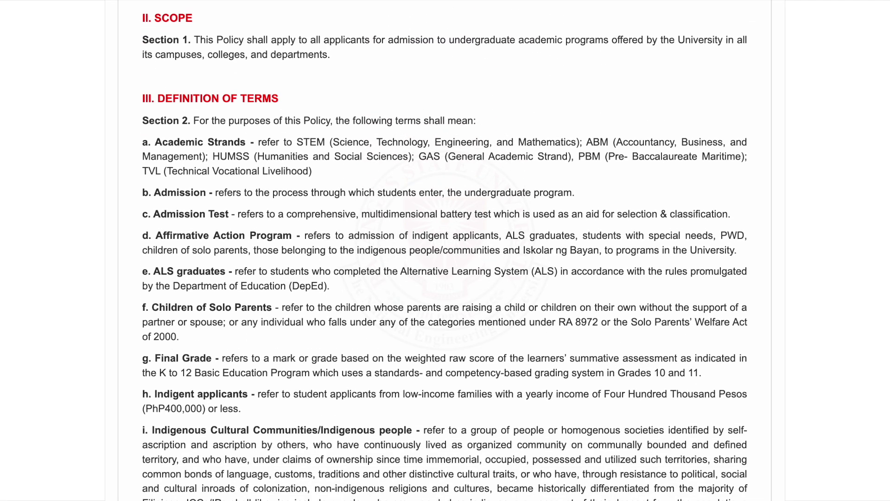
scroll(444, 250, "down", 7)
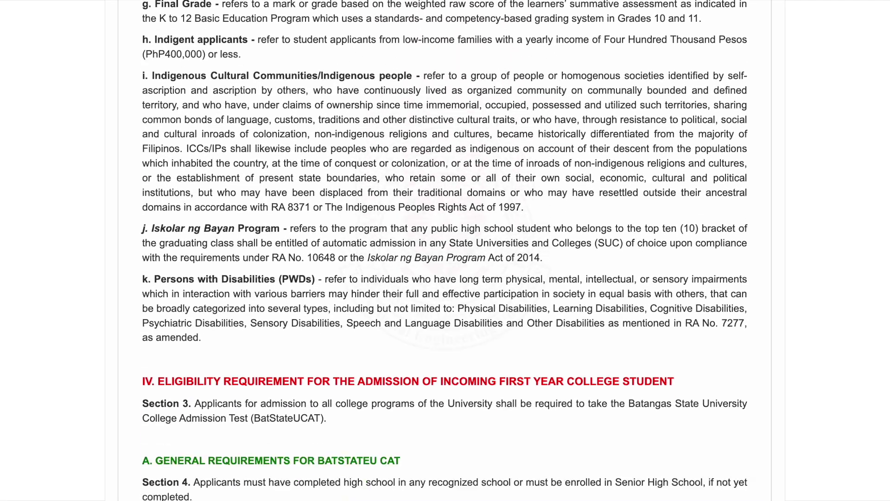
scroll(444, 250, "down", 4)
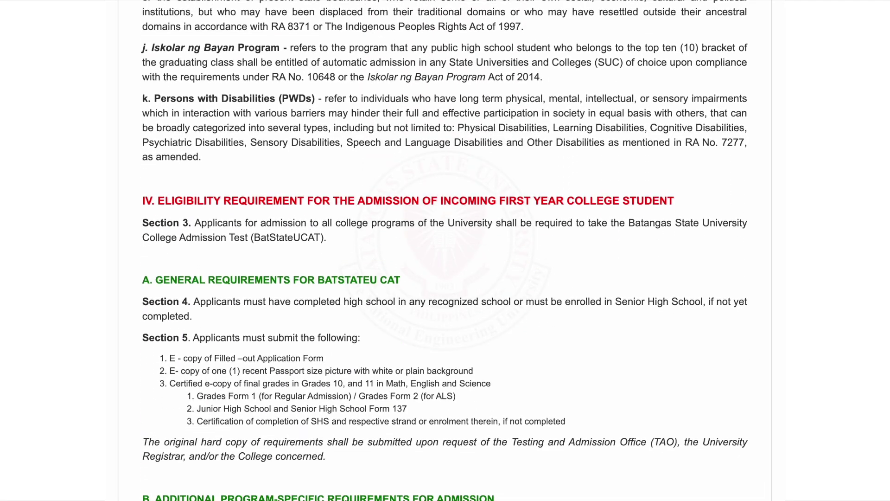
scroll(444, 250, "down", 1)
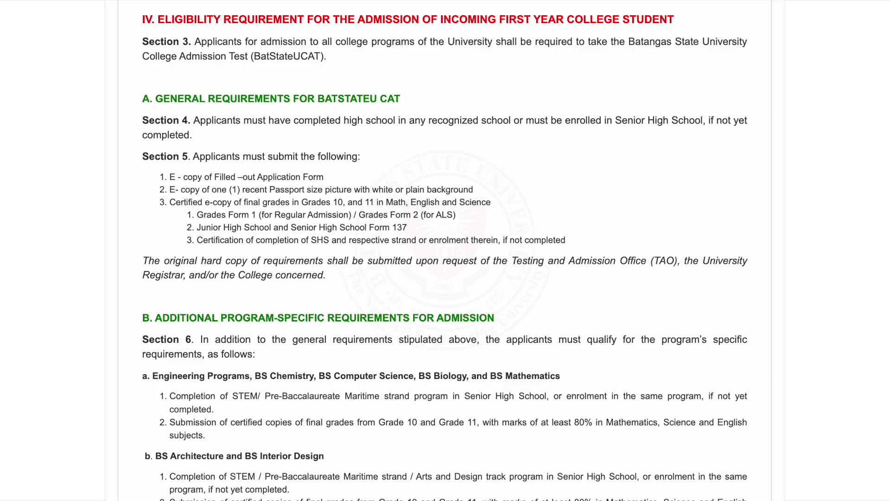
scroll(444, 251, "down", 6)
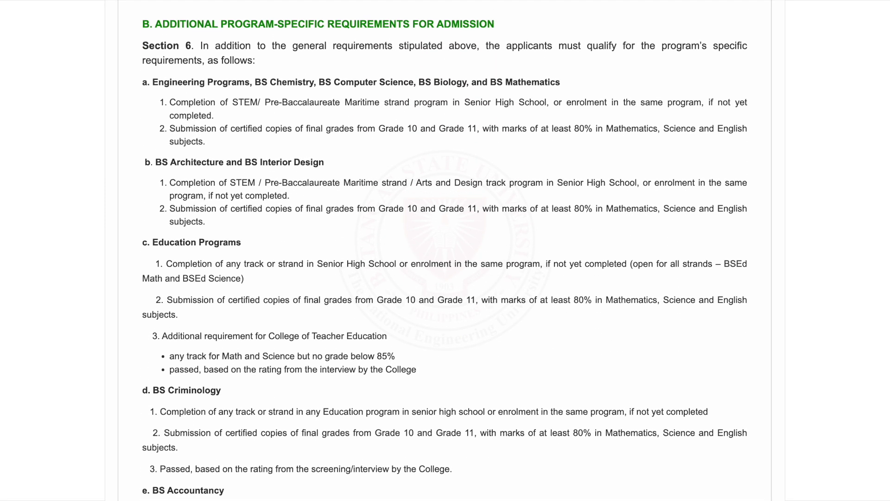
scroll(444, 250, "down", 11)
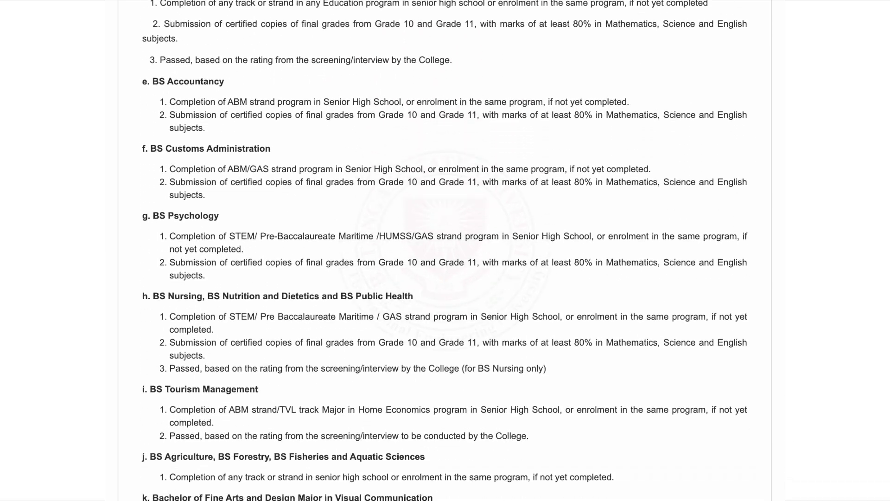
scroll(444, 250, "down", 20)
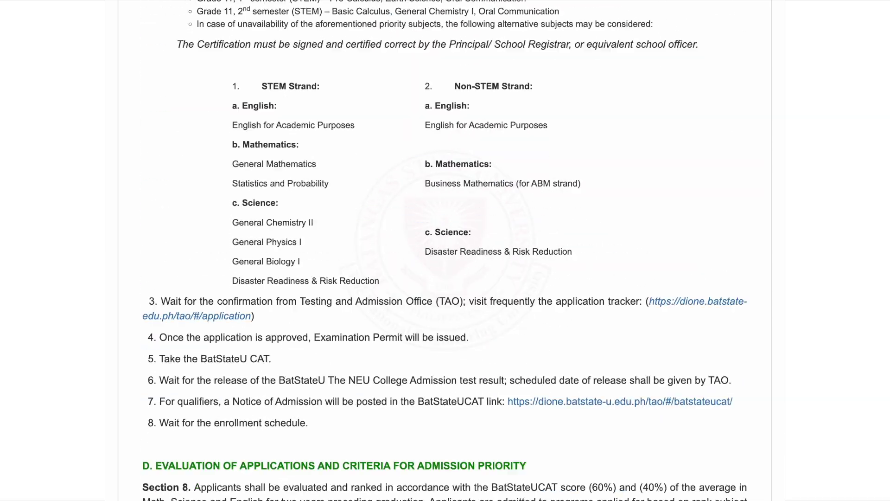
scroll(444, 250, "down", 10)
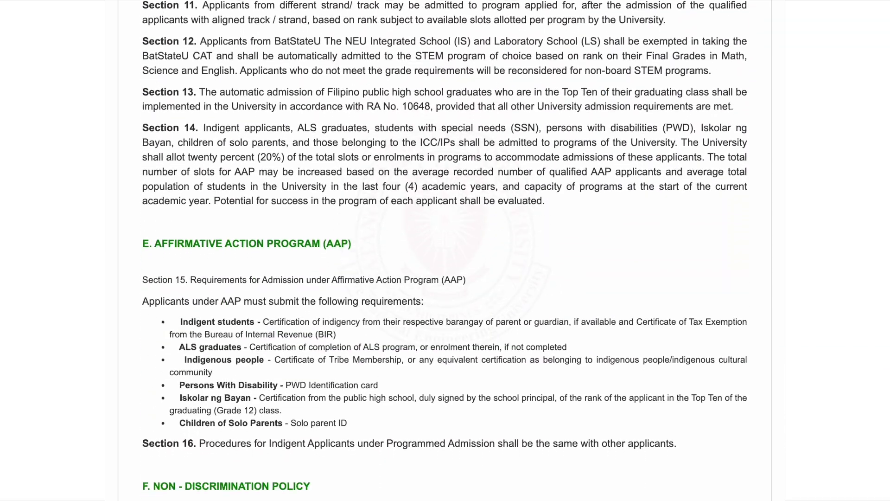
scroll(444, 251, "down", 10)
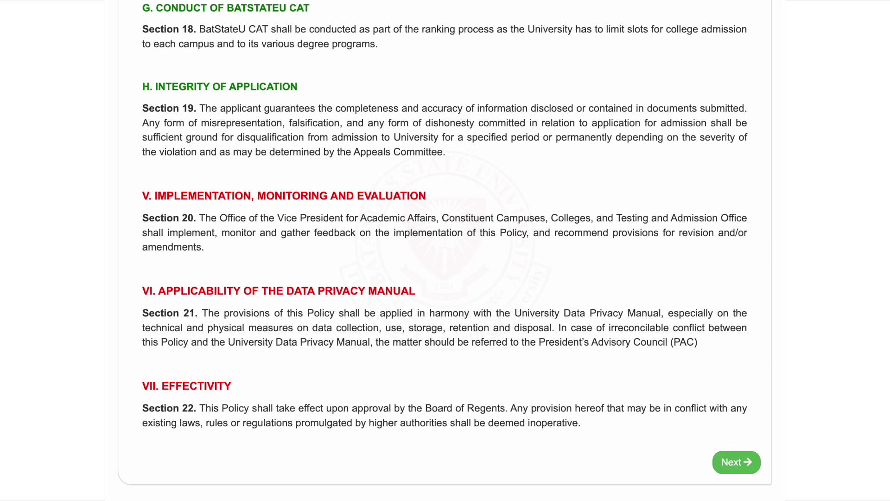
left_click(736, 463)
- Answer the Confirmation questions (no transfers, Laboratory School N/A) and mark the applicant as an Indigent Student
scroll(736, 463, "down", 4)
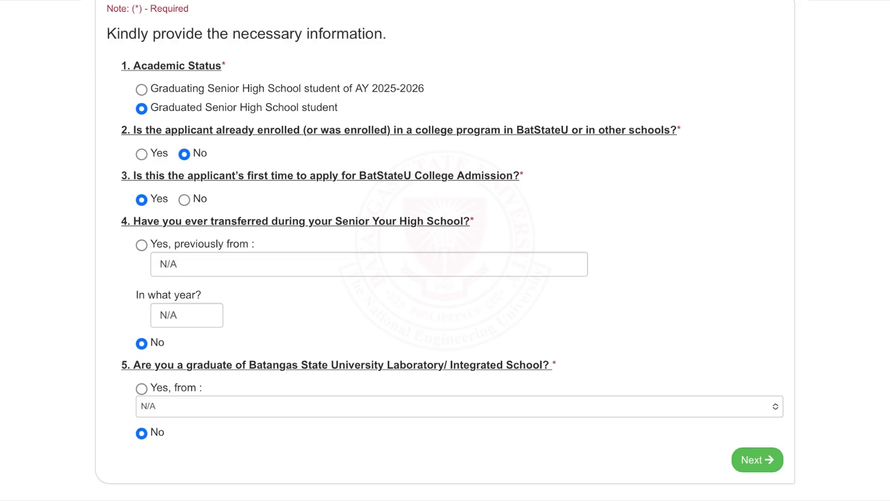
left_click(142, 245)
left_click(141, 343)
left_click(141, 388)
left_click(459, 406)
left_click(399, 276)
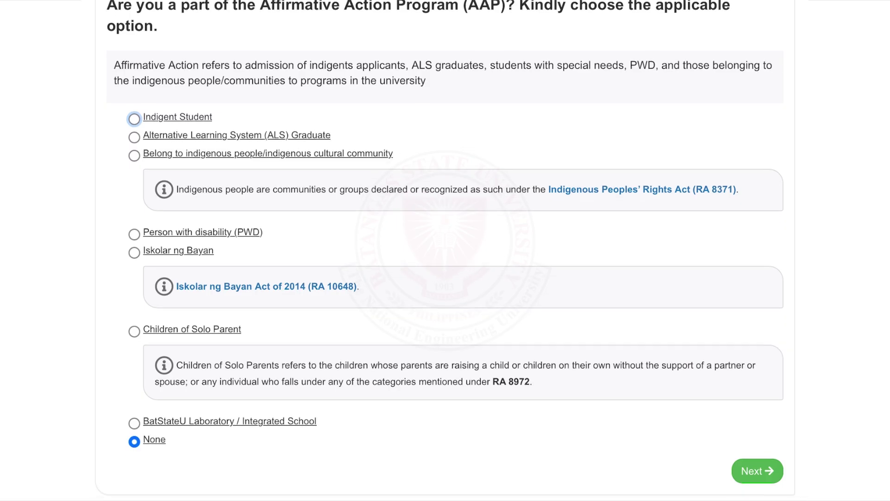
left_click(134, 119)
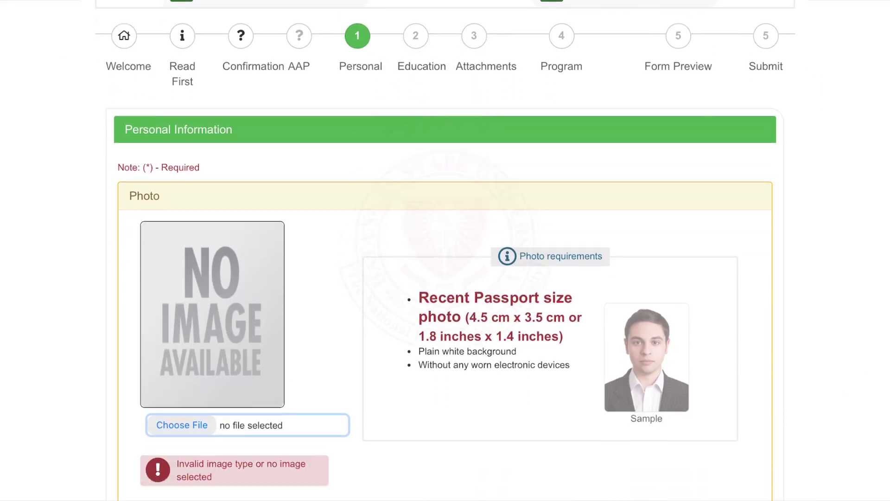
- Add the applicant photo from the photo library and leave the name extension blank
scroll(445, 250, "down", 4)
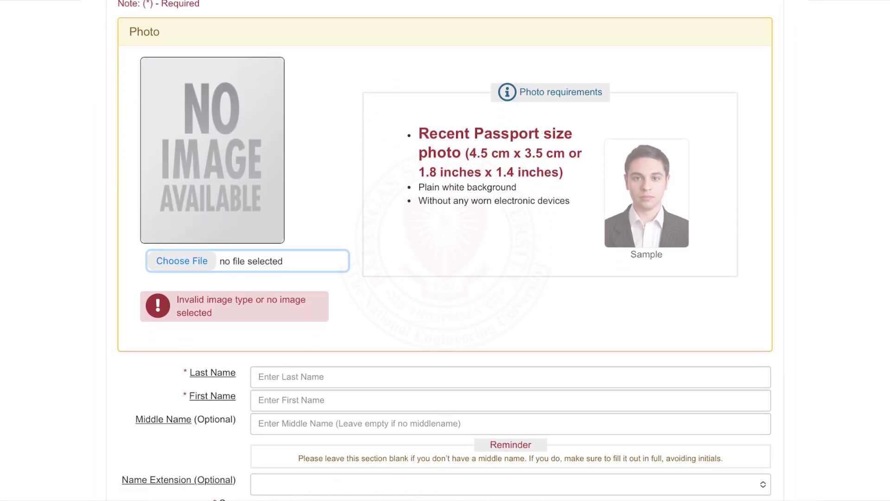
left_click(182, 260)
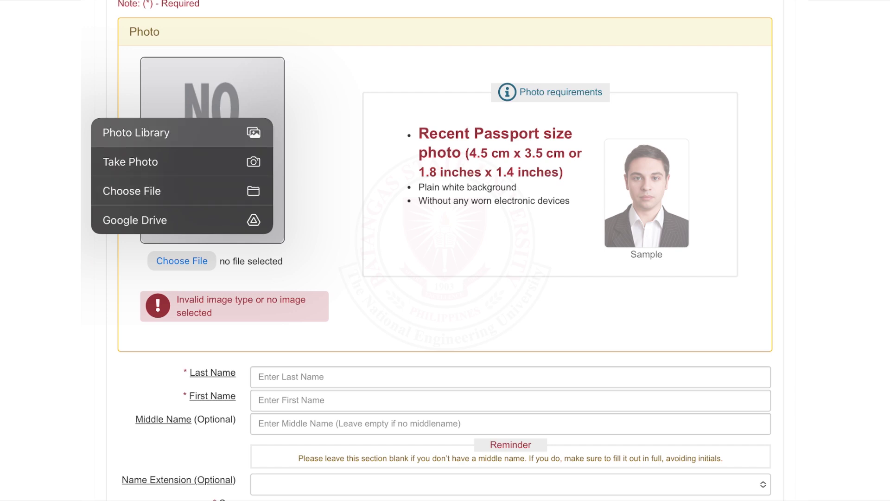
left_click(136, 132)
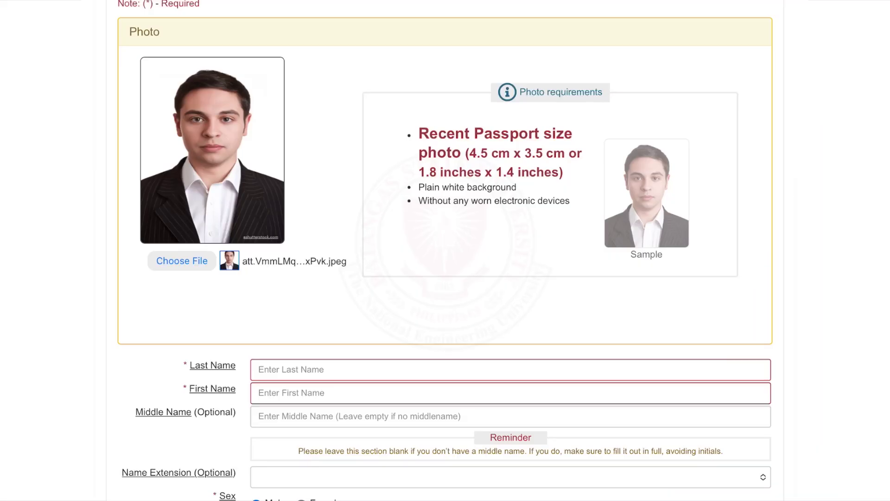
scroll(445, 250, "down", 3)
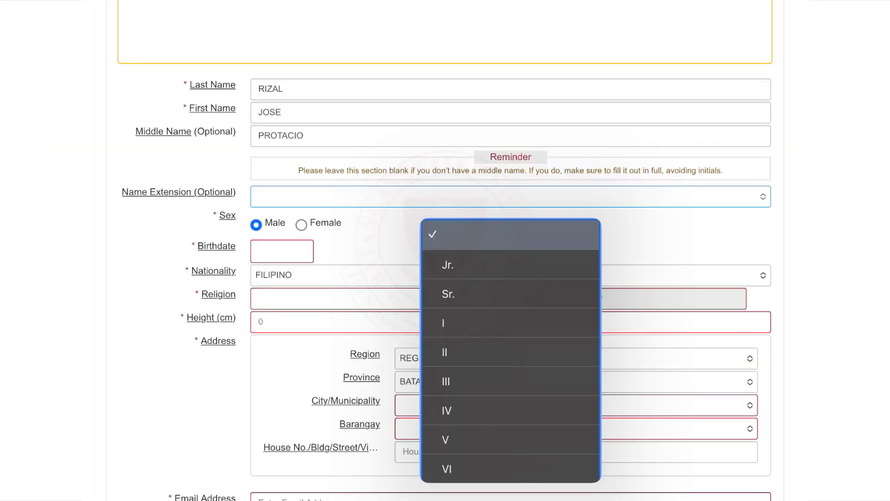
key("Escape")
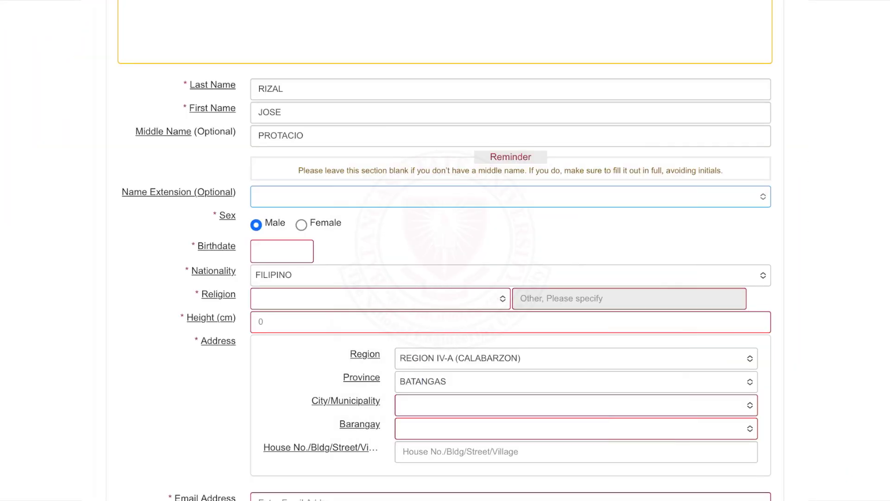
- Set the birthdate to Jun 6, 2009
left_click(282, 251)
left_click(381, 95)
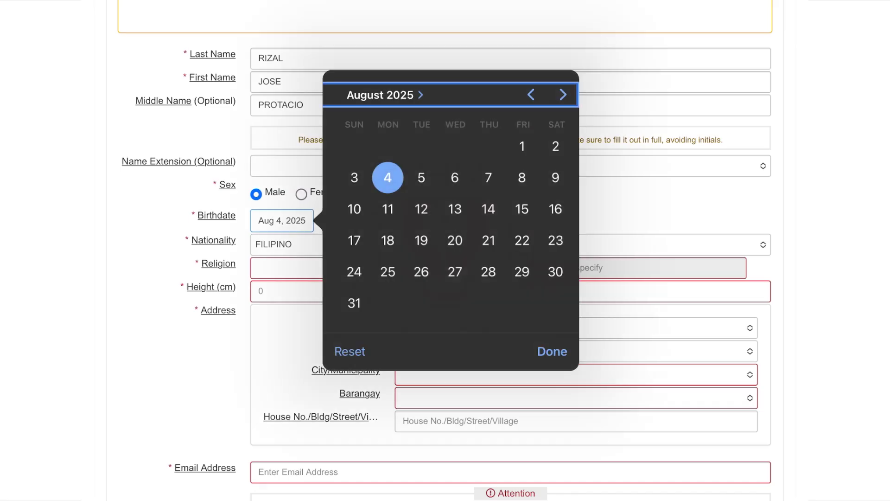
scroll(506, 214, "up", 17)
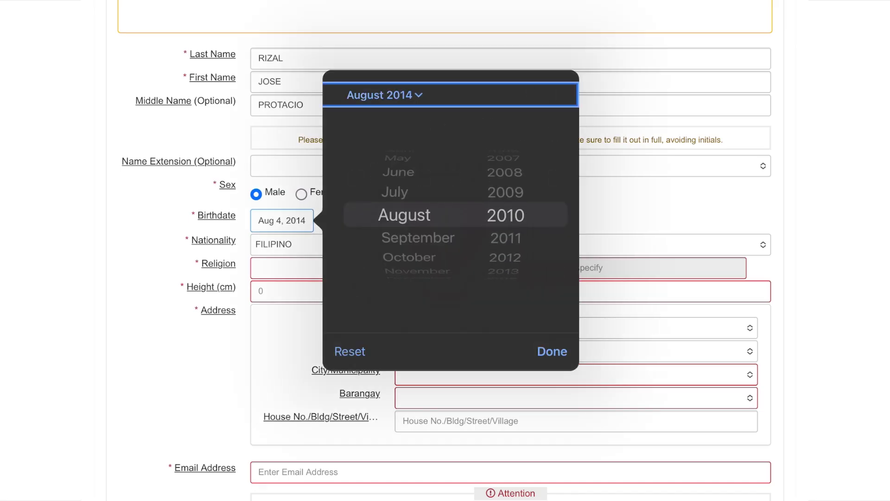
scroll(505, 214, "down", 1)
scroll(403, 215, "up", 2)
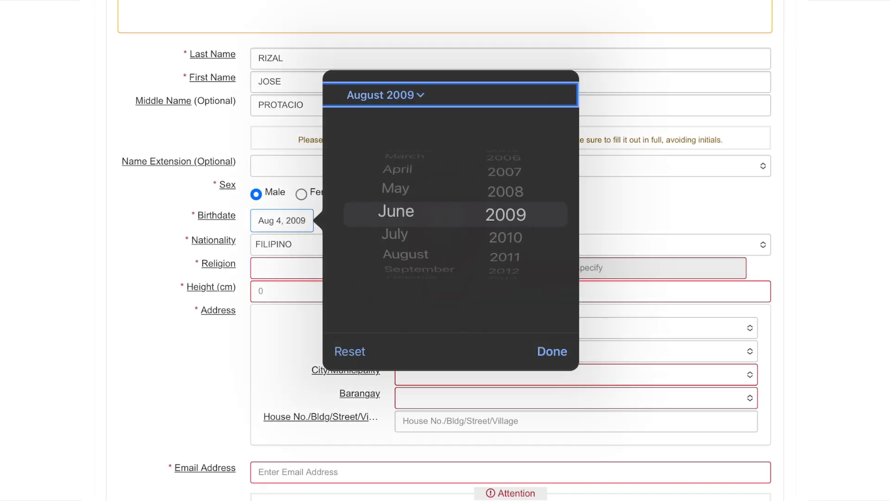
left_click(381, 95)
left_click(555, 149)
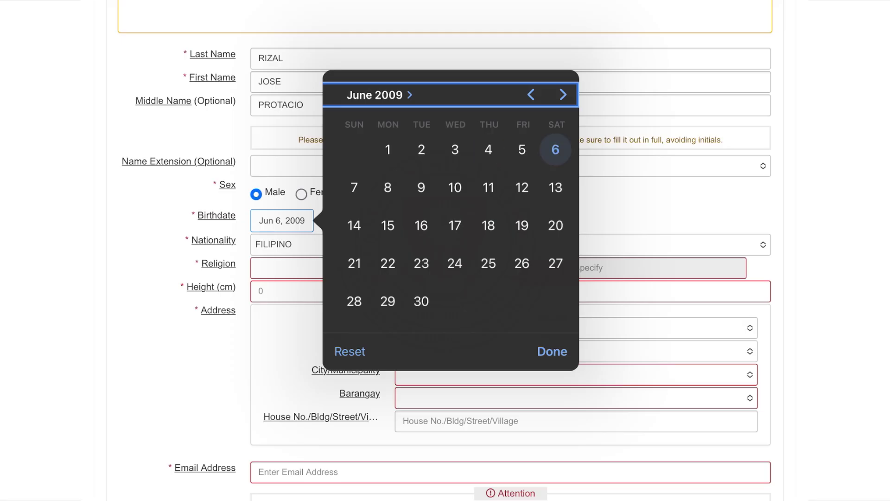
left_click(552, 351)
- Keep FILIPINO nationality, choose Roman Catholic religion, and pick Batangas City as the city
left_click(510, 244)
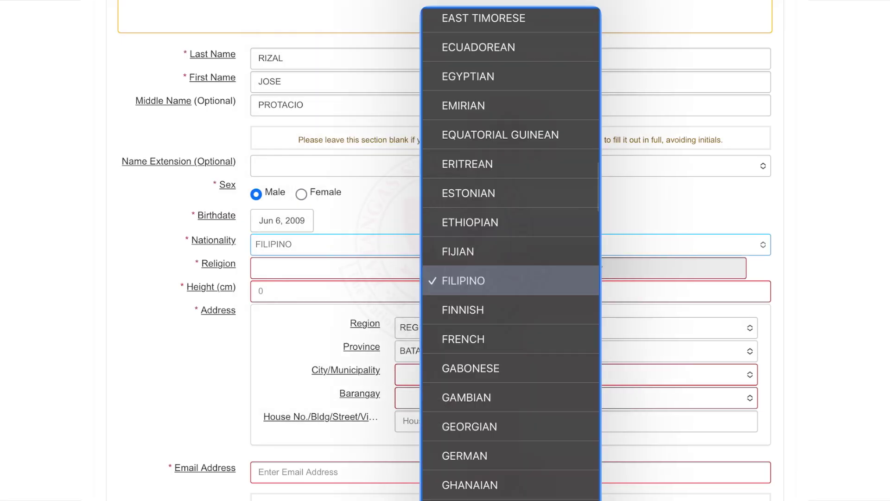
left_click(510, 281)
left_click(380, 268)
scroll(380, 250, "down", 5)
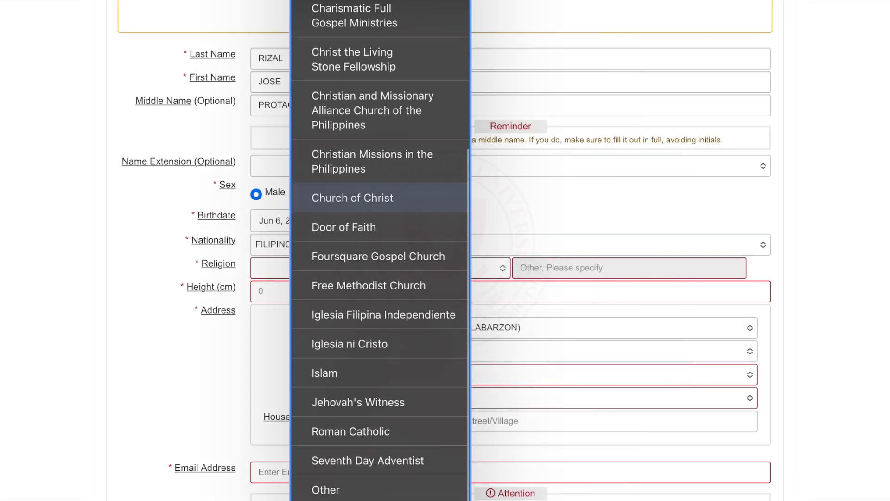
left_click(343, 411)
scroll(445, 250, "down", 6)
left_click(576, 75)
left_click(549, 167)
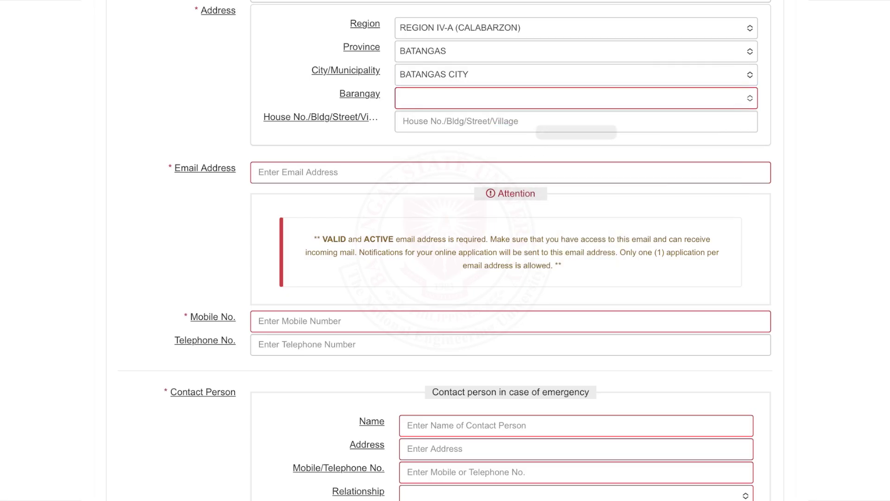
- Choose the barangay, enter the applicant's e-mail and mobile number, and the emergency contact's name
left_click(577, 98)
scroll(576, 250, "down", 3)
key("Return")
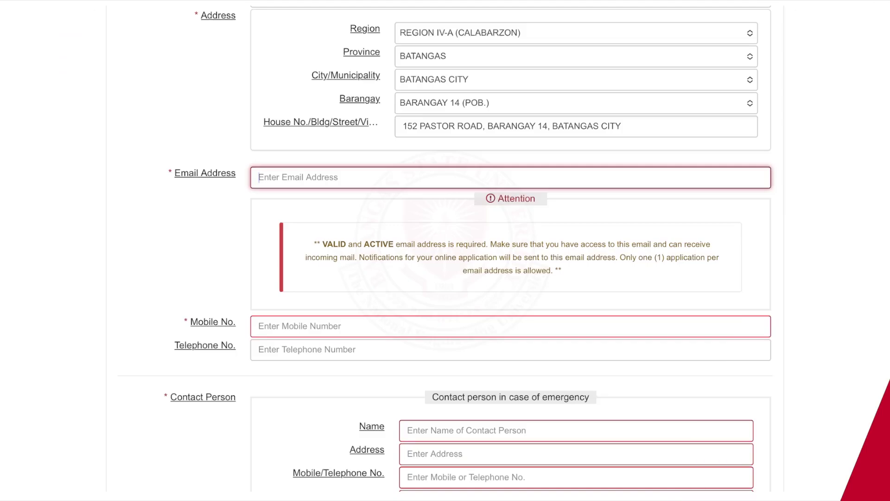
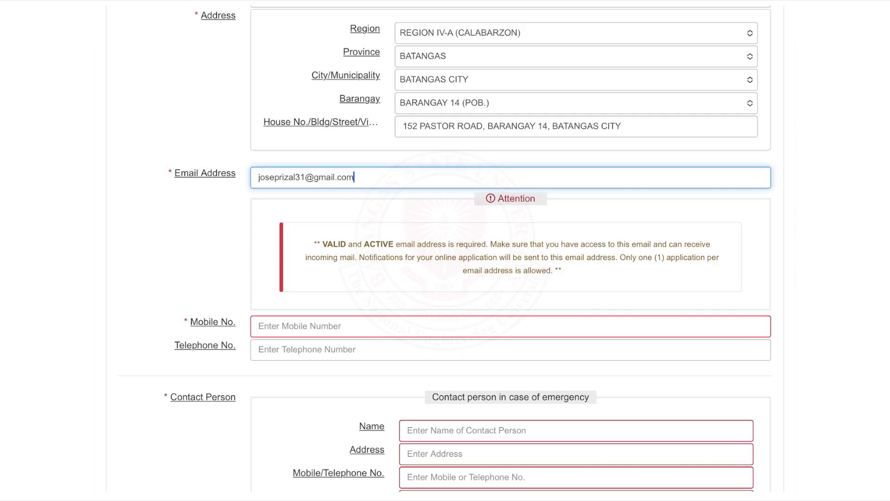
left_click(325, 326)
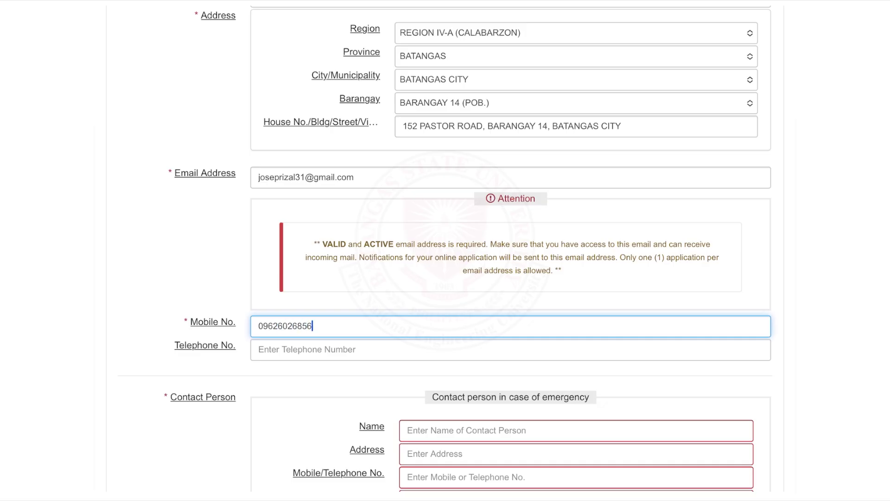
scroll(445, 250, "down", 8)
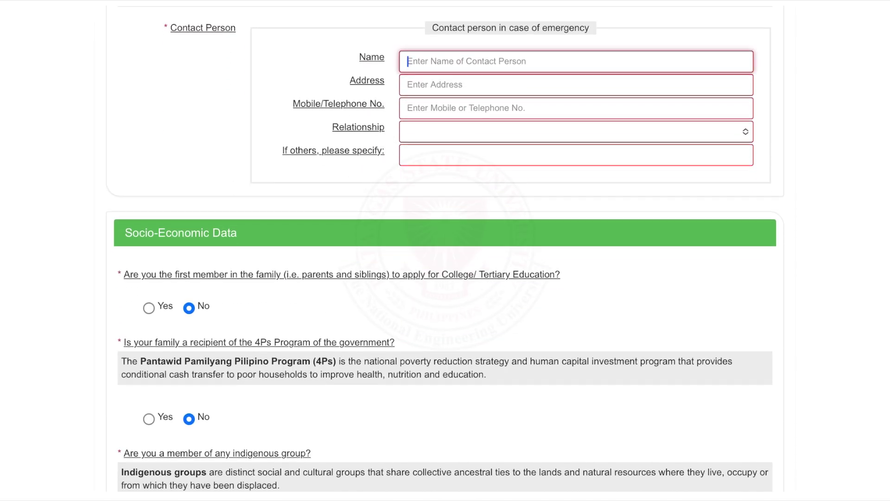
left_click(574, 61)
type("TEODORA A. RIZAL")
- Enter the emergency contact's address, phone number and relationship
key("Tab")
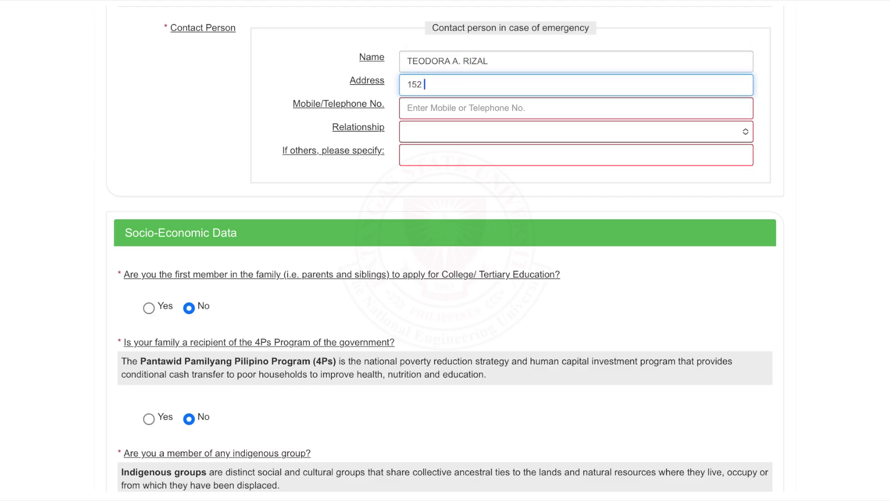
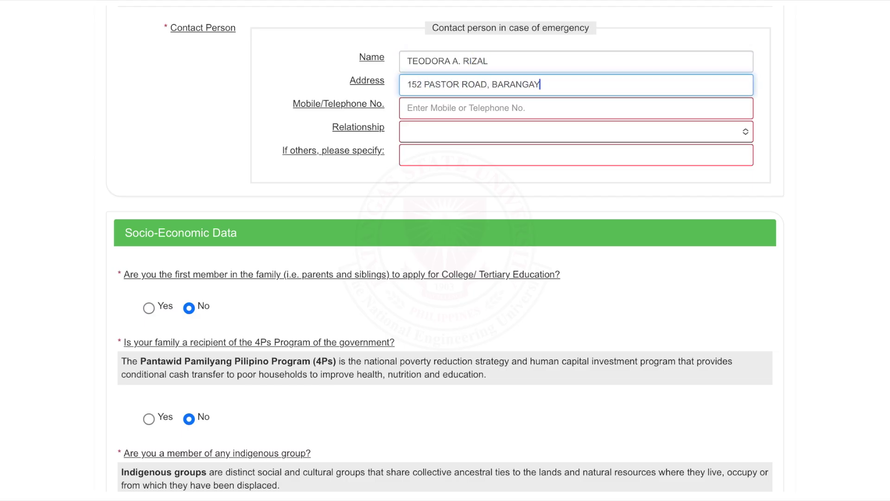
key("Tab")
type("09234567890")
key("Tab")
scroll(445, 250, "down", 5)
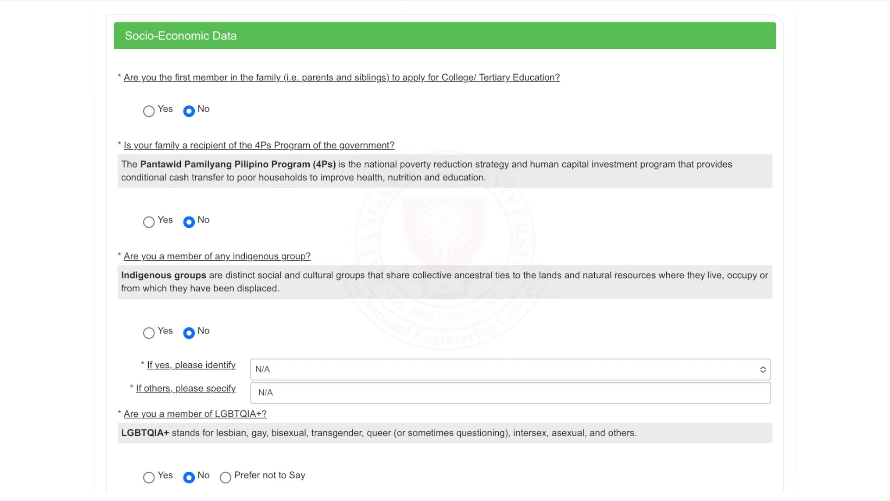
- Answer the first-in-family socio-economic question as No
left_click(148, 109)
left_click(188, 110)
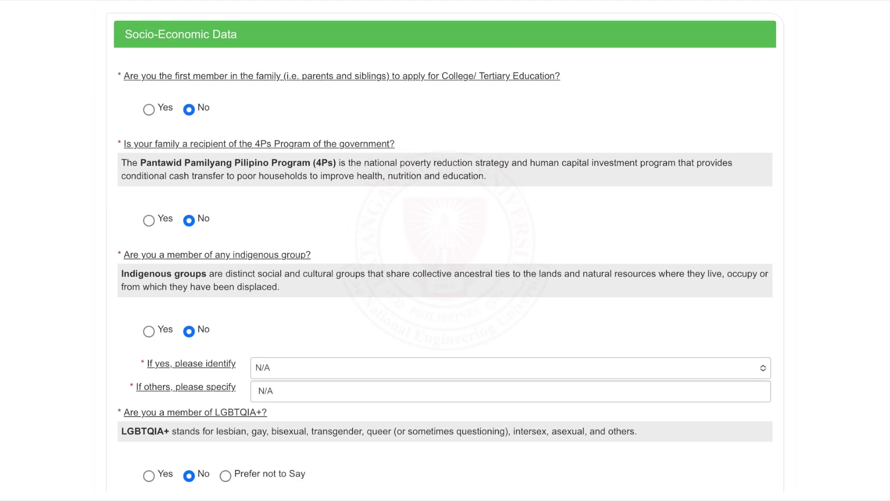
scroll(445, 251, "down", 8)
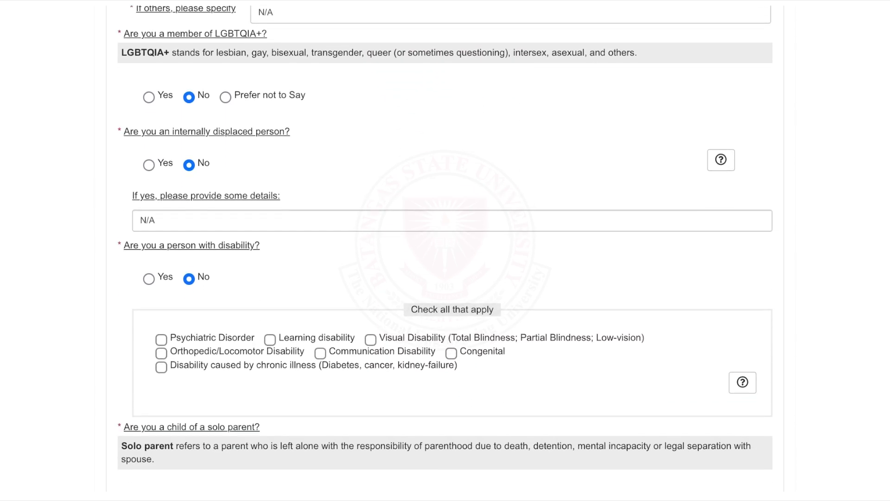
scroll(445, 250, "down", 1)
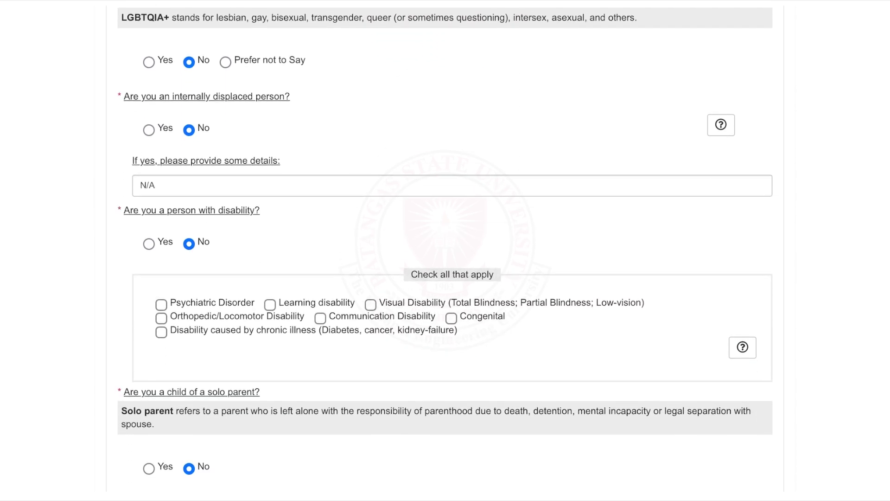
scroll(445, 251, "down", 7)
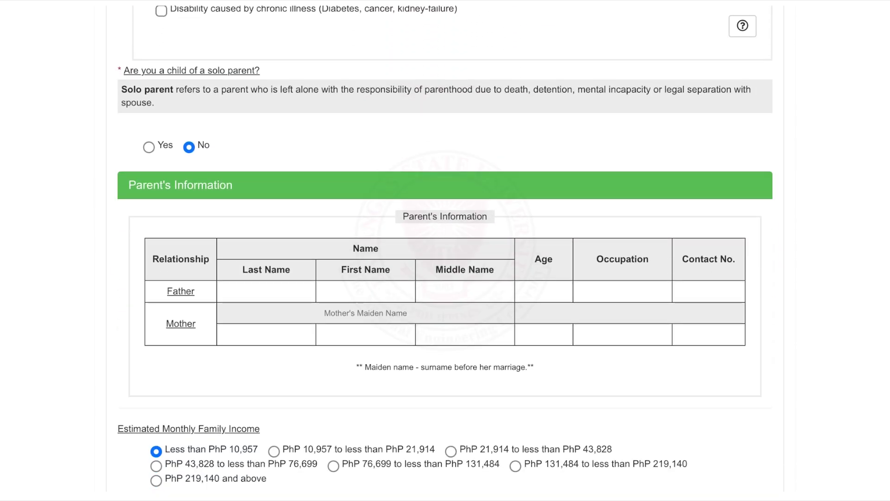
- Fill the Parent's table with the father (42, government employee) and mother (40, teacher)
left_click(267, 290)
type("RIZAL")
key("Tab")
type("FRANCISCO")
key("Tab")
type("MERCADO")
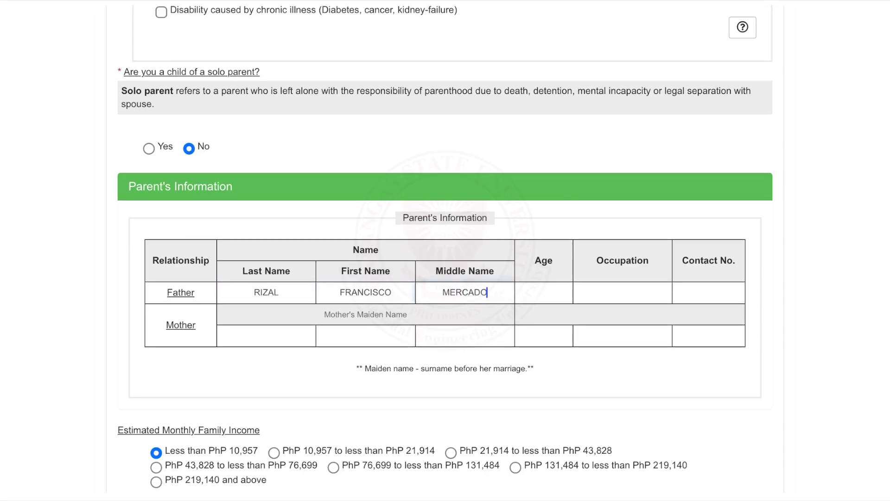
key("Tab")
type("42\tGOVERNMENT EMP")
key("Tab")
type("09123456789\tALONZO\tTEODORA\tREALONDA\t40\tTEACH")
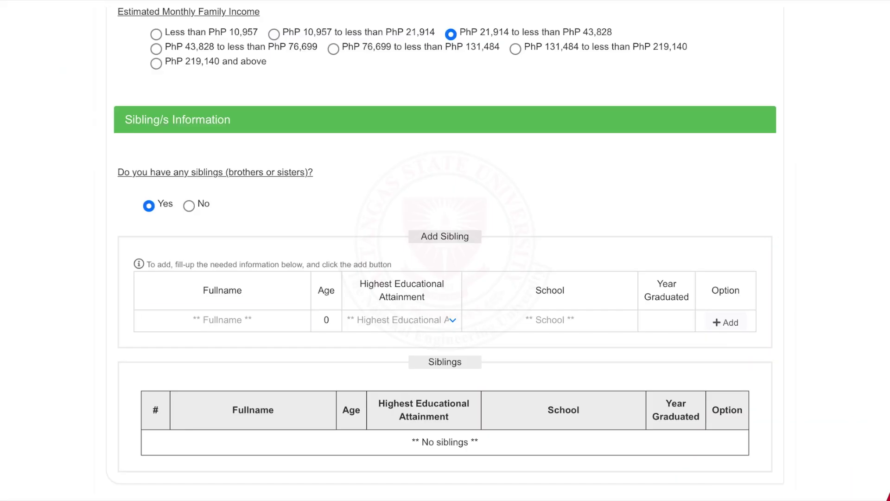
- Add a 28-year-old sibling with College at Batangas State University, graduated 2017
left_click(222, 320)
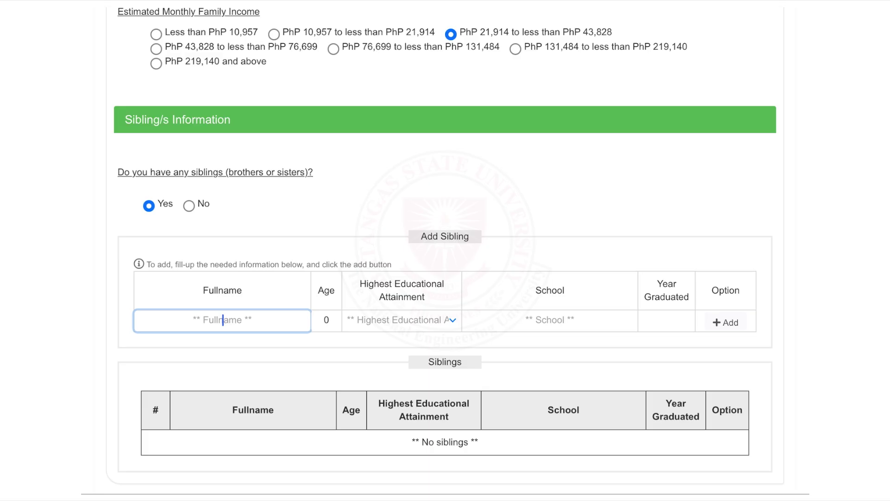
type("Saturnina A. Rizal")
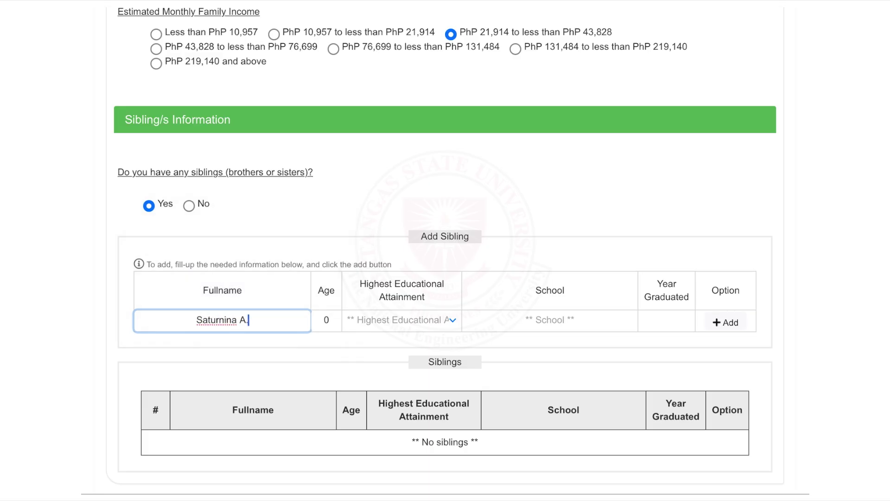
key("Tab")
type("28")
key("Tab")
key("space")
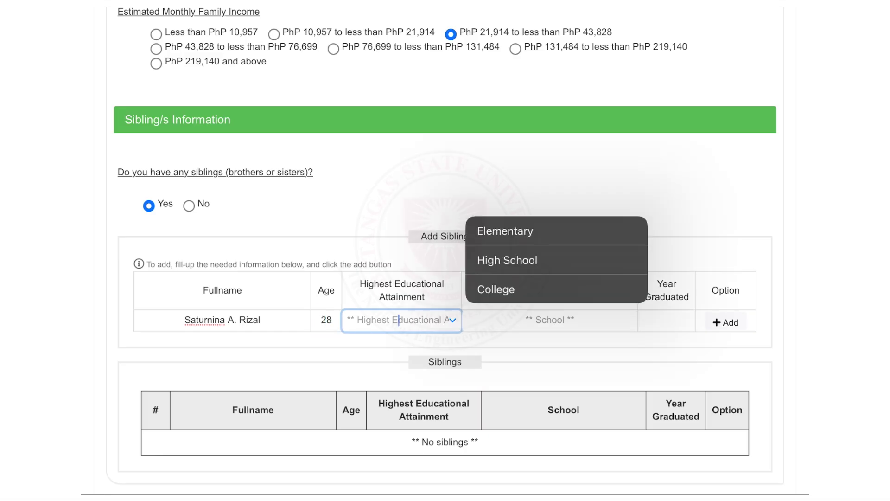
key("Down")
key("Down")
key("Down")
key("Return")
key("Tab")
type("Batang")
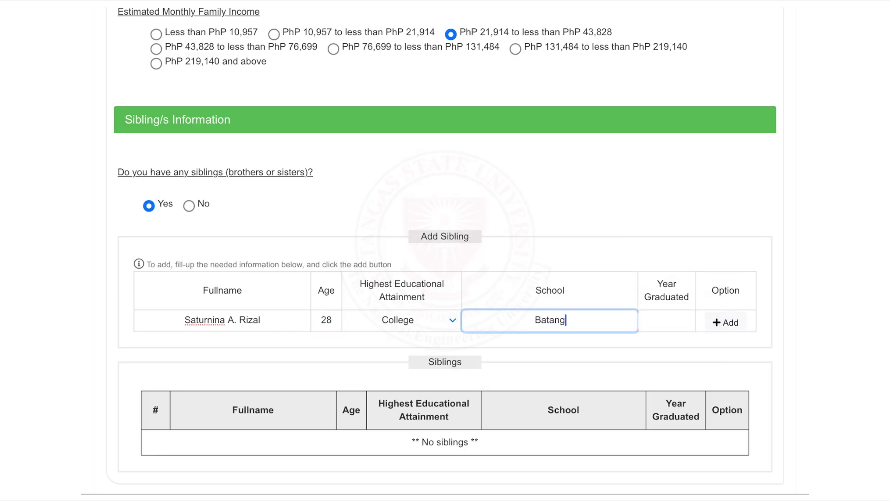
type("as State University")
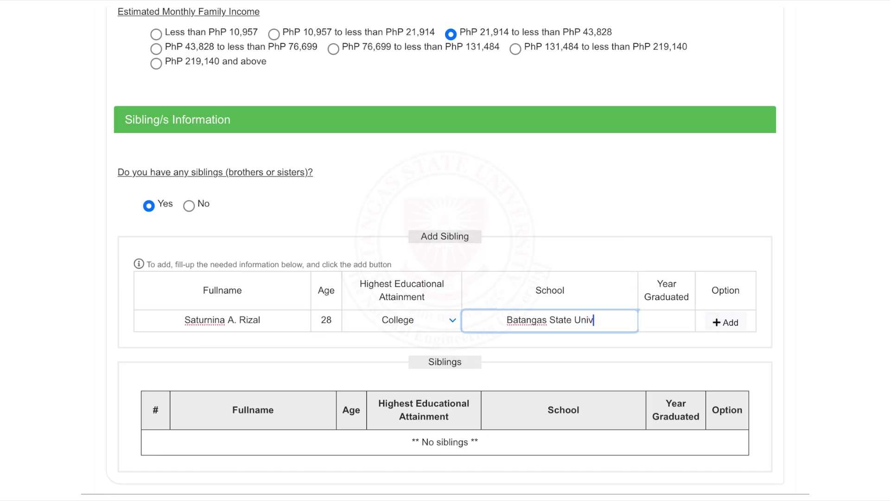
key("Tab")
type("2017")
key("Return")
scroll(445, 250, "down", 1)
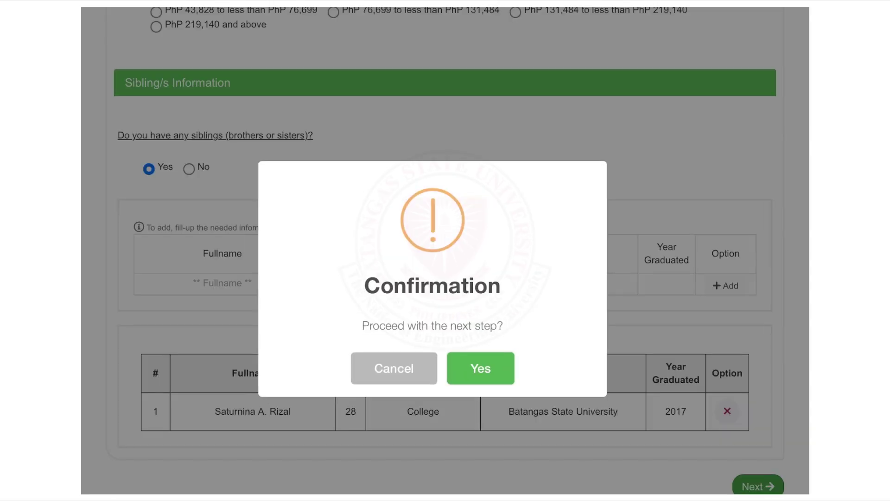
- Select BATANGAS NATIONAL HIGH SCHOOL as the senior high school
type("BATANGAS NA")
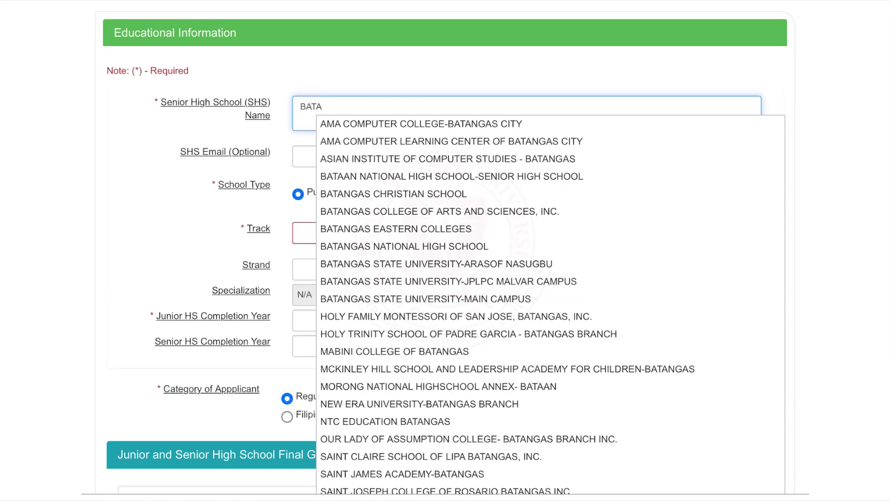
key("Down")
key("Return")
key("Tab")
- Set the track to Academic and the strand to HUMSS
key("Tab")
key("Tab")
key("space")
key("Down")
key("Return")
key("Tab")
key("space")
key("Escape")
key("shift+Tab")
key("space")
key("Return")
key("Tab")
key("space")
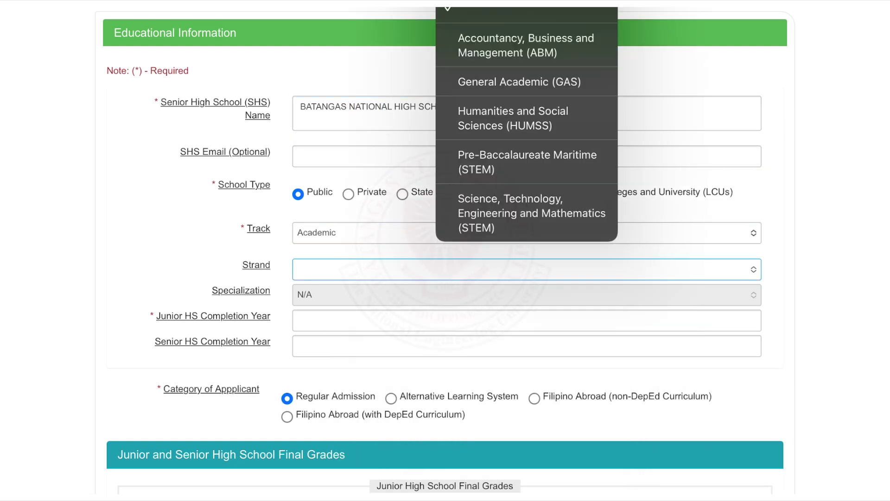
key("Down")
key("Down")
key("Down")
key("Return")
key("Tab")
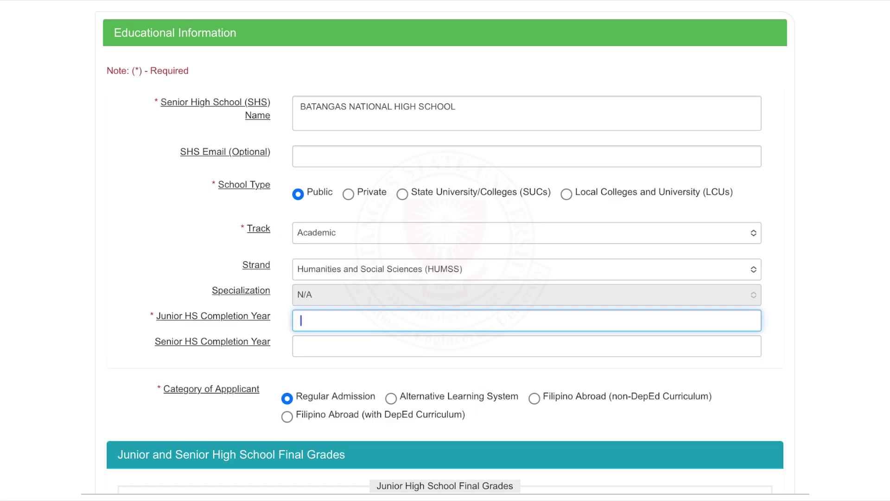
- Enter 2023 and 2025 as the Junior and Senior HS completion years
type("2023")
key("Tab")
type("202")
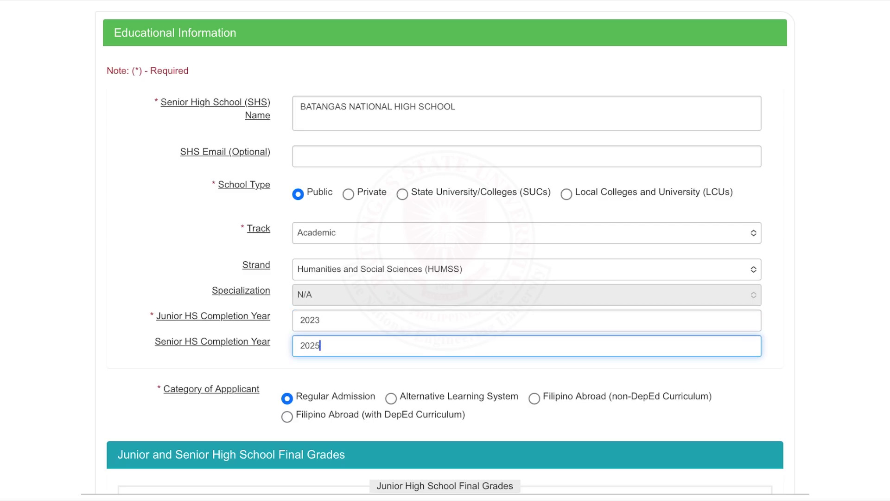
scroll(445, 250, "down", 8)
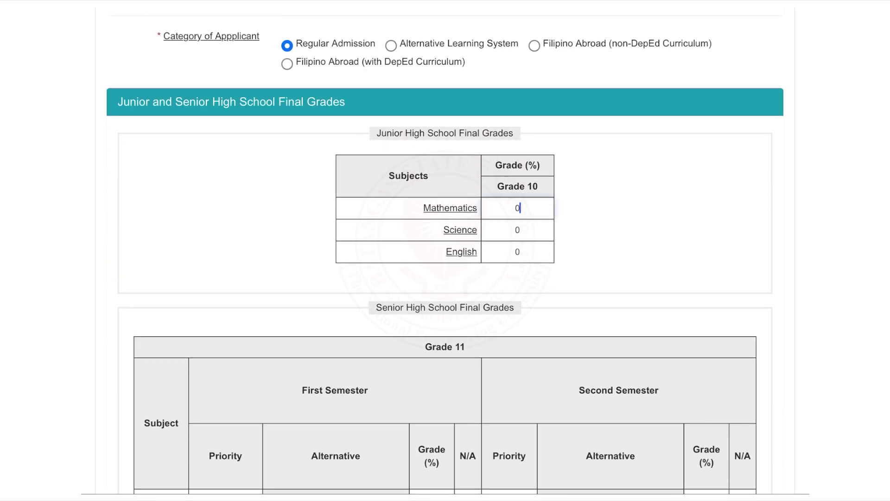
- Enter Grade 10 grades of 94 in Mathematics and 95 in Science
key("BackSpace")
type("94")
left_click(518, 229)
key("BackSpace")
type("95")
key("Tab")
- Enter the Grade 11 semester grades 93, 90, 97, 89, 91 and 98
key("Tab")
key("BackSpace")
type("93")
key("Tab")
type("90")
key("Tab")
type("97")
key("Tab")
key("BackSpace")
type("89")
key("Tab")
type("91")
key("Tab")
key("BackSpace")
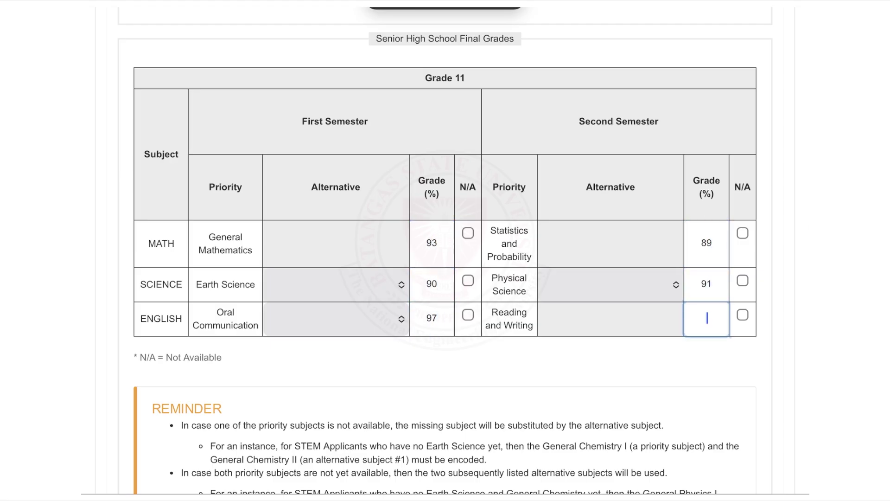
type("98")
scroll(445, 251, "down", 8)
scroll(445, 251, "down", 3)
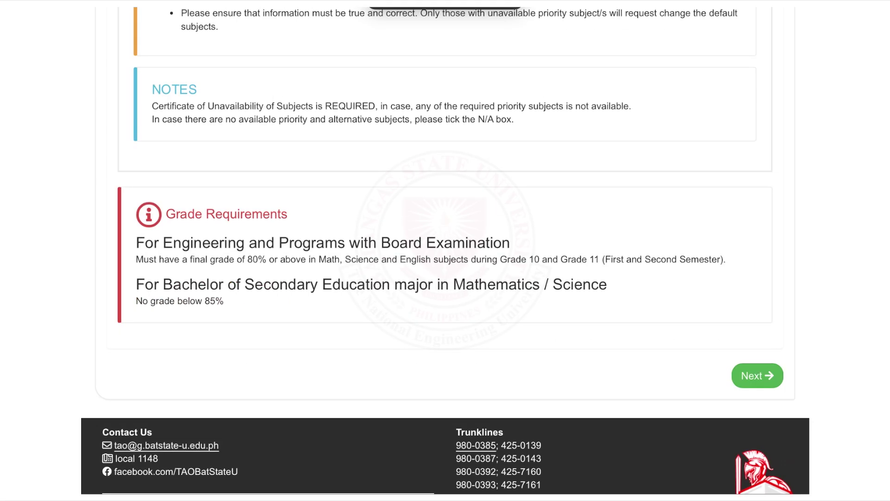
left_click(751, 374)
- Attach the six required indigent-student PDF documents from storage
scroll(445, 251, "down", 5)
left_click(553, 134)
left_click(579, 232)
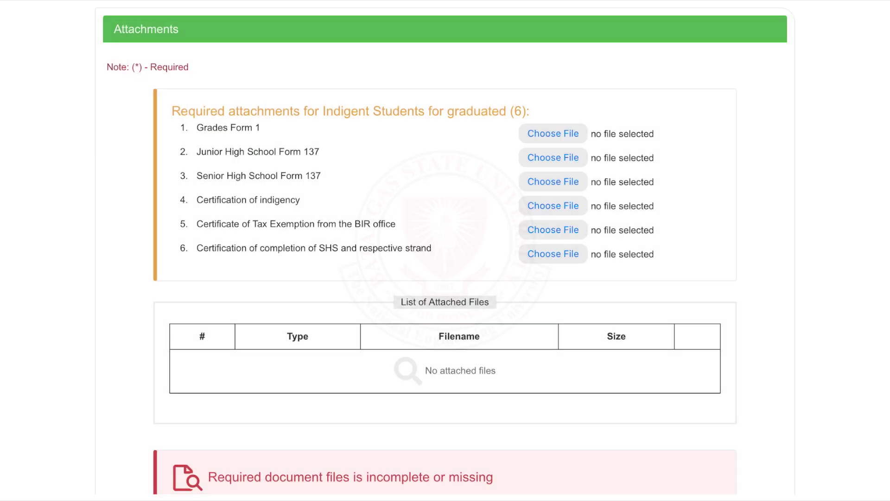
left_click(553, 158)
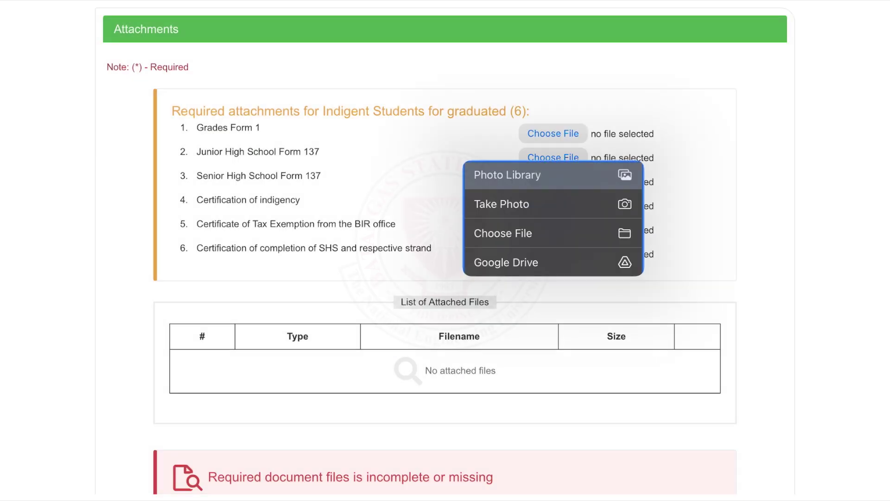
left_click(503, 233)
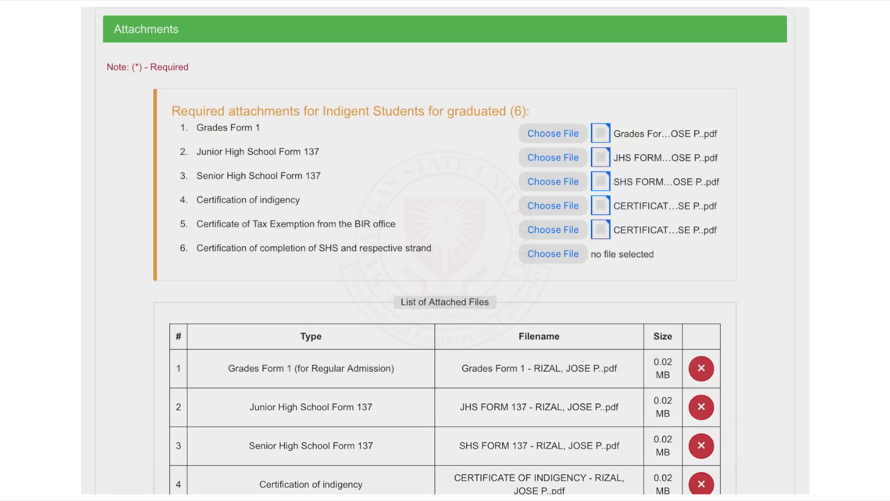
scroll(445, 251, "down", 5)
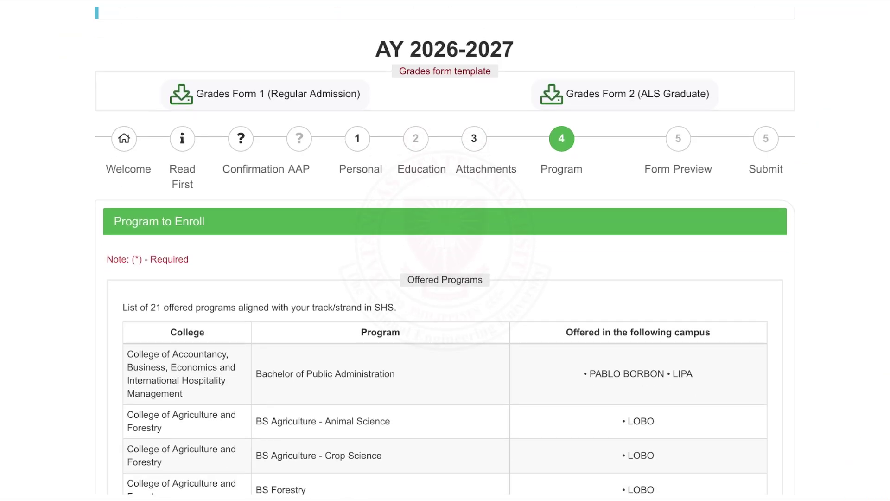
scroll(445, 250, "down", 4)
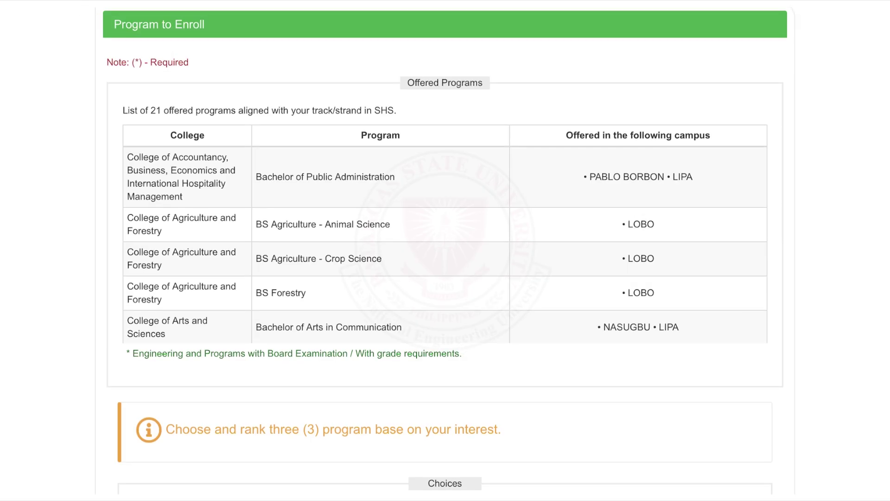
- Set choice 1 to Bachelor of Secondary Education - English at Pablo Borbon Campus
scroll(445, 234, "down", 4)
scroll(445, 234, "down", 6)
scroll(445, 220, "down", 5)
scroll(445, 226, "up", 9)
scroll(445, 233, "up", 3)
scroll(445, 251, "down", 7)
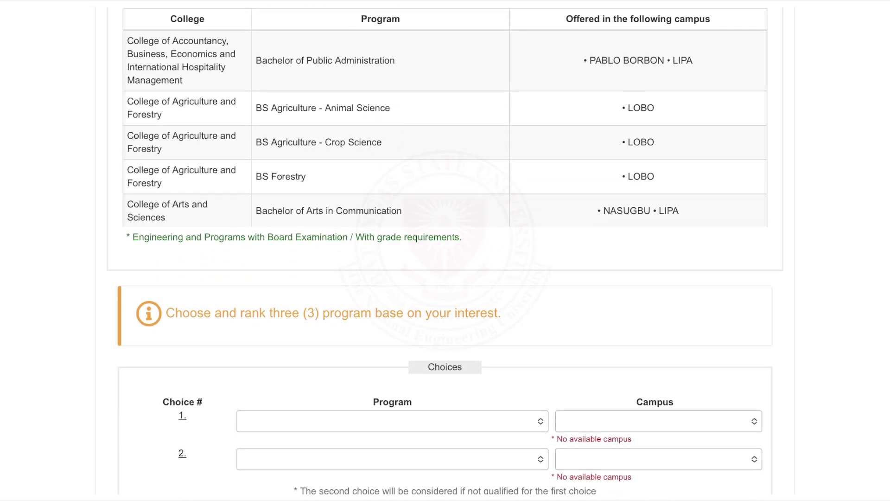
left_click(393, 213)
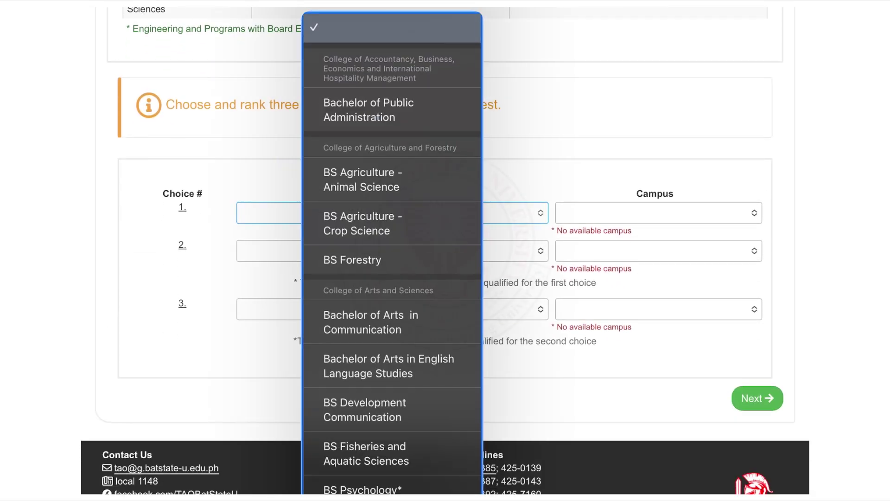
scroll(392, 253, "down", 10)
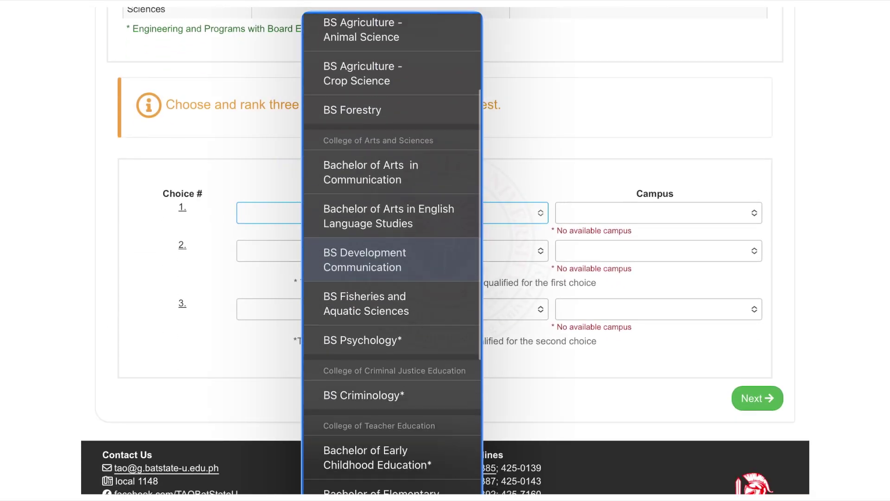
left_click(373, 193)
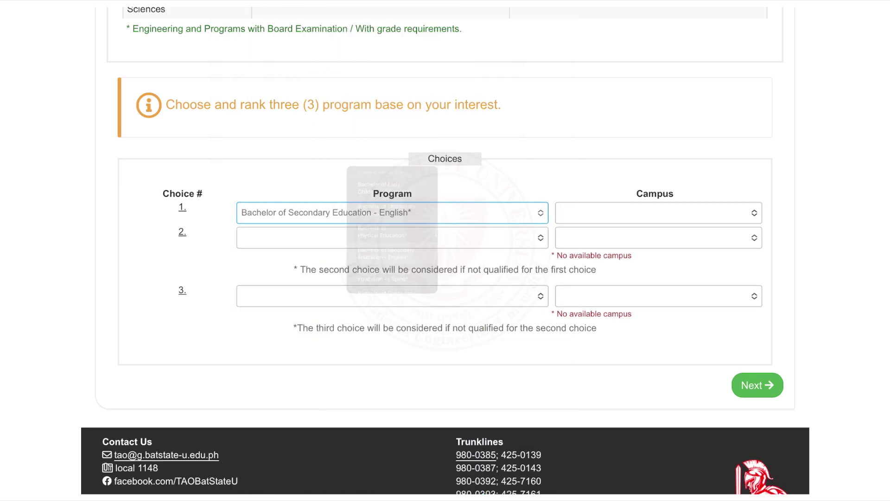
left_click(658, 213)
left_click(645, 285)
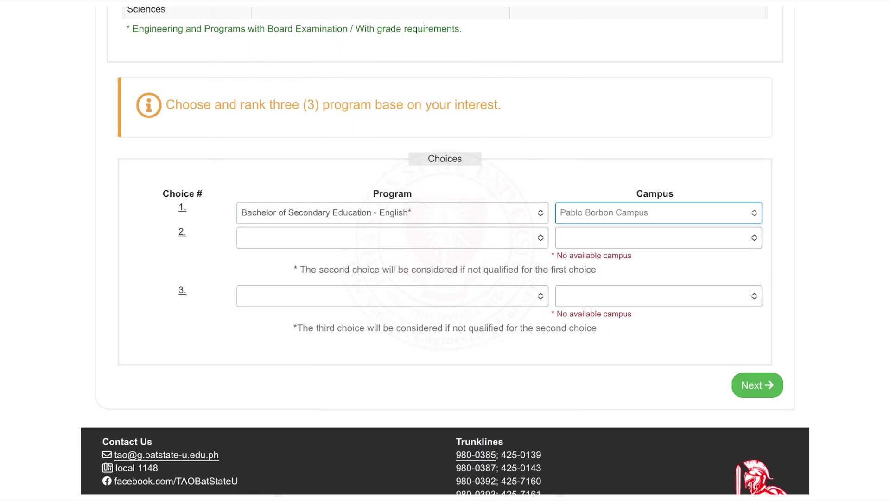
- Set choice 2 to BS Development Communication at Pablo Borbon Campus
left_click(393, 237)
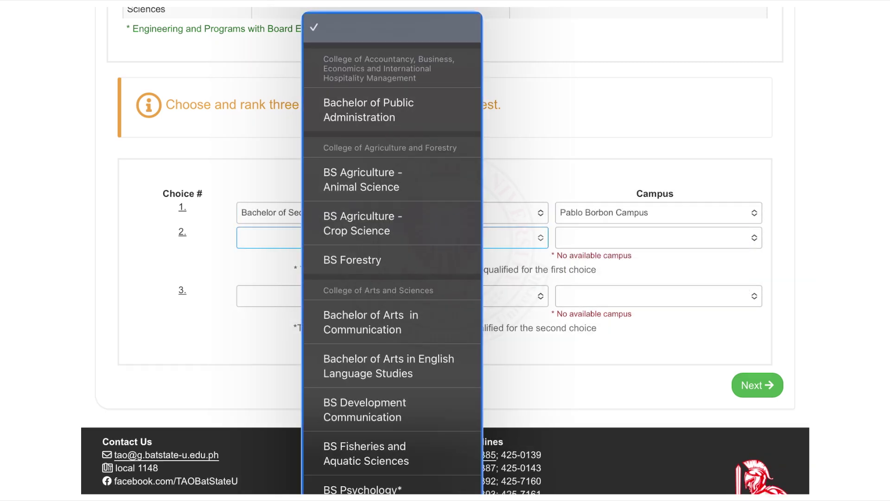
left_click(364, 409)
left_click(658, 237)
left_click(646, 308)
- Set choice 3 to BS Psychology at Pablo Borbon Campus and confirm all three choices
left_click(392, 283)
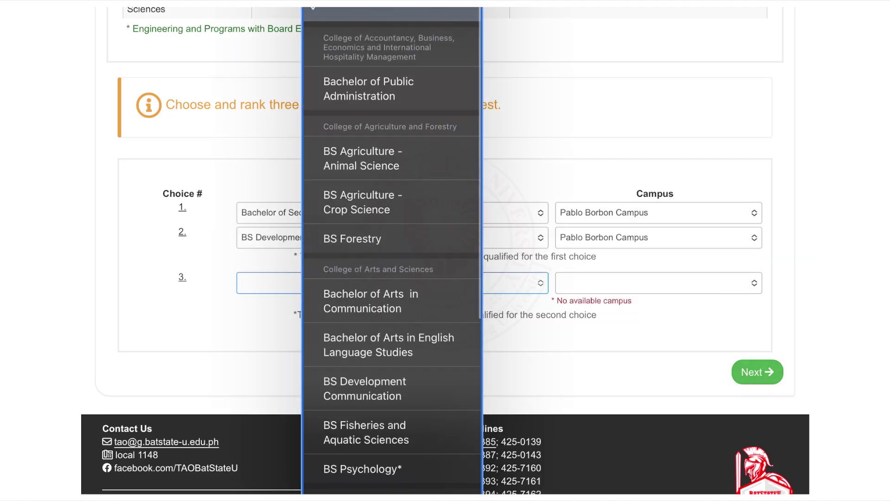
scroll(392, 250, "down", 5)
left_click(363, 235)
left_click(658, 283)
left_click(672, 242)
left_click(757, 361)
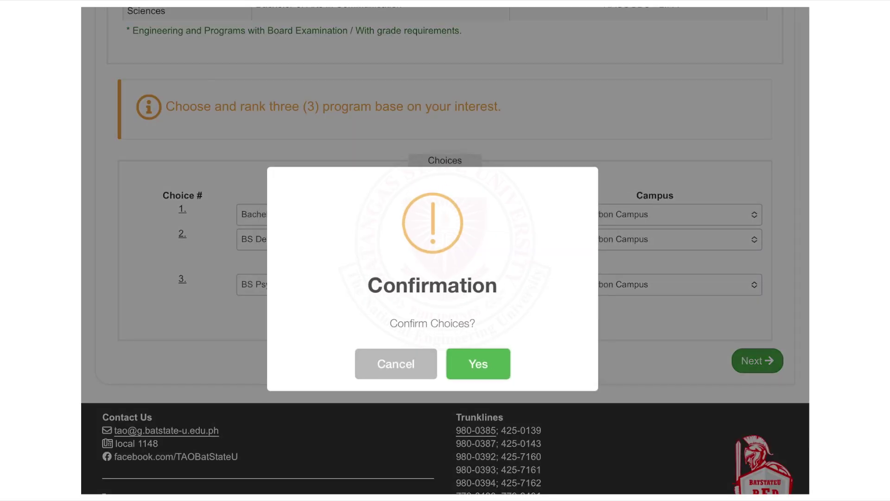
left_click(478, 366)
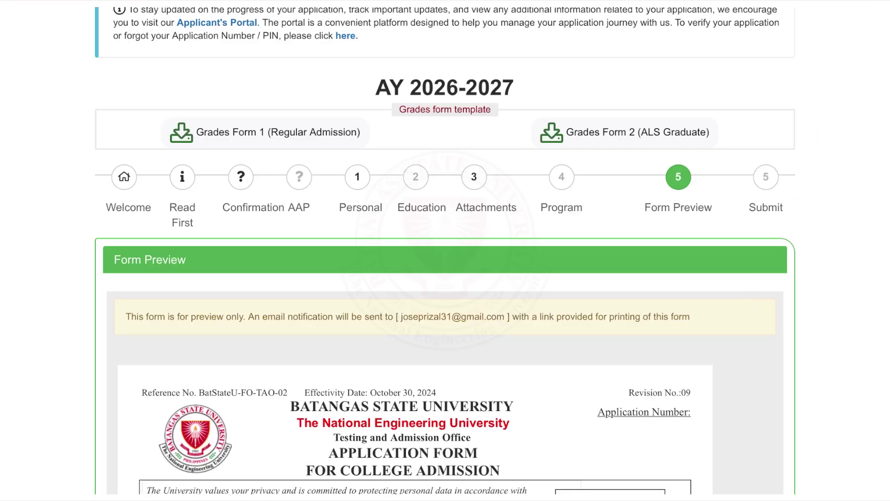
- Scroll through the Form Preview from applicant information and grades down to the Certification section
scroll(445, 250, "down", 6)
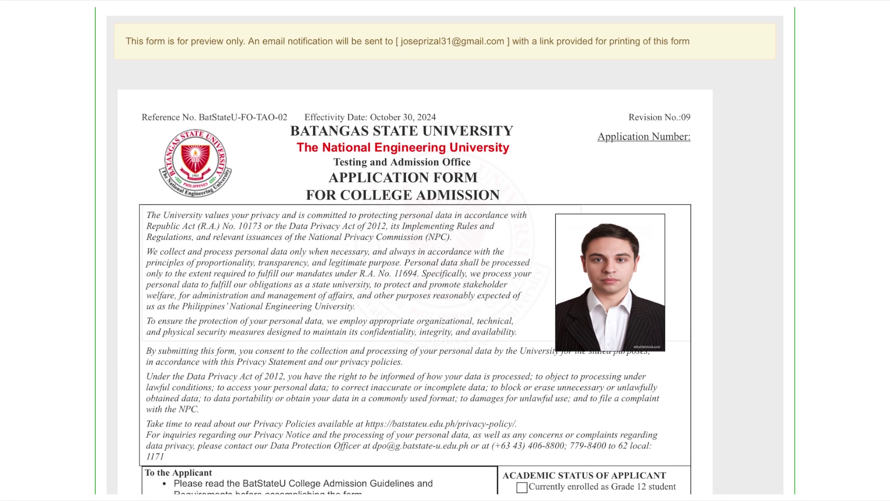
scroll(445, 250, "down", 5)
scroll(445, 250, "down", 1)
scroll(445, 250, "down", 6)
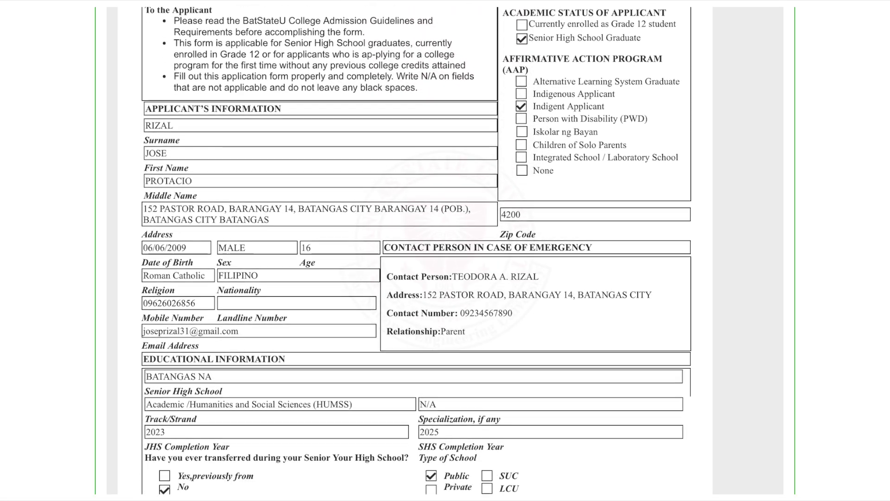
scroll(445, 250, "down", 4)
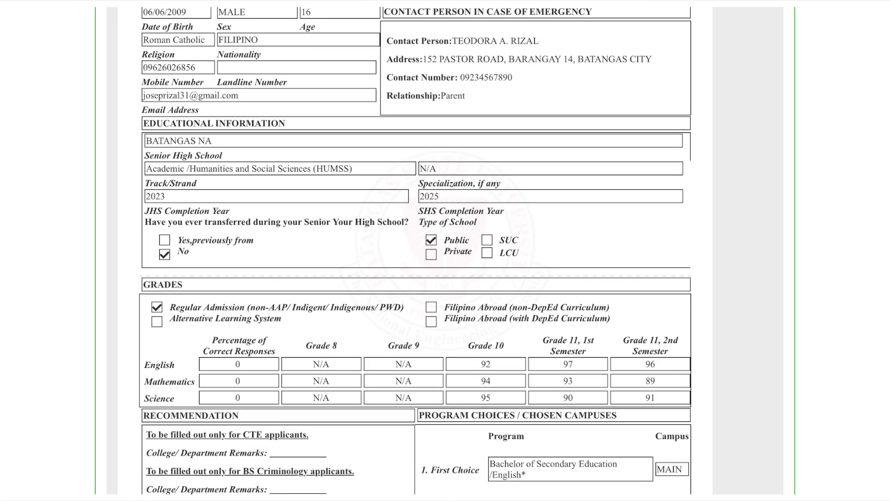
scroll(445, 251, "down", 6)
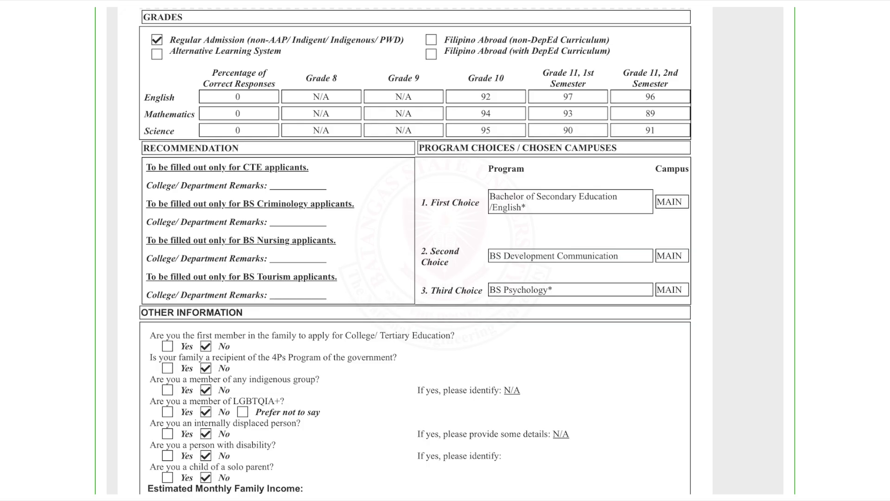
scroll(445, 250, "down", 4)
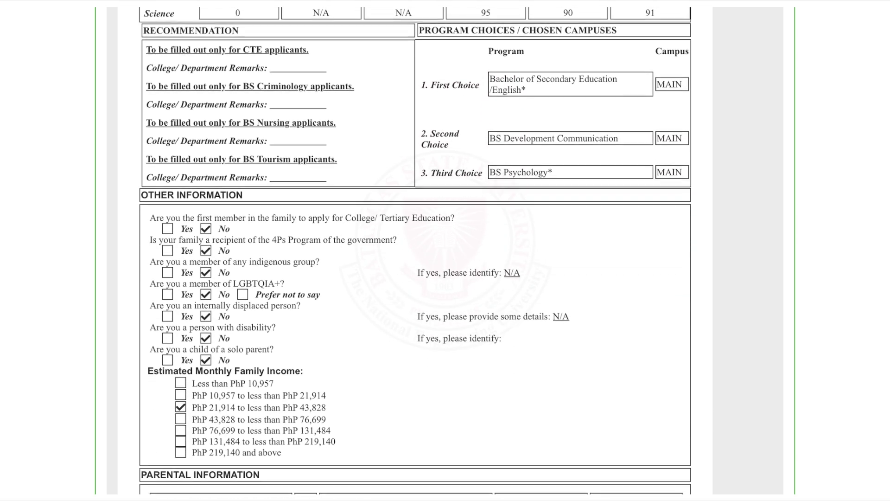
scroll(445, 250, "down", 3)
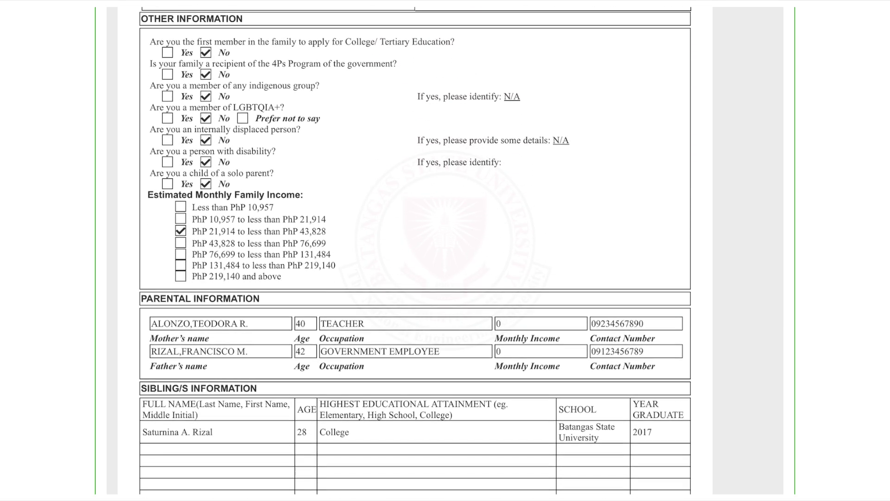
scroll(445, 251, "down", 8)
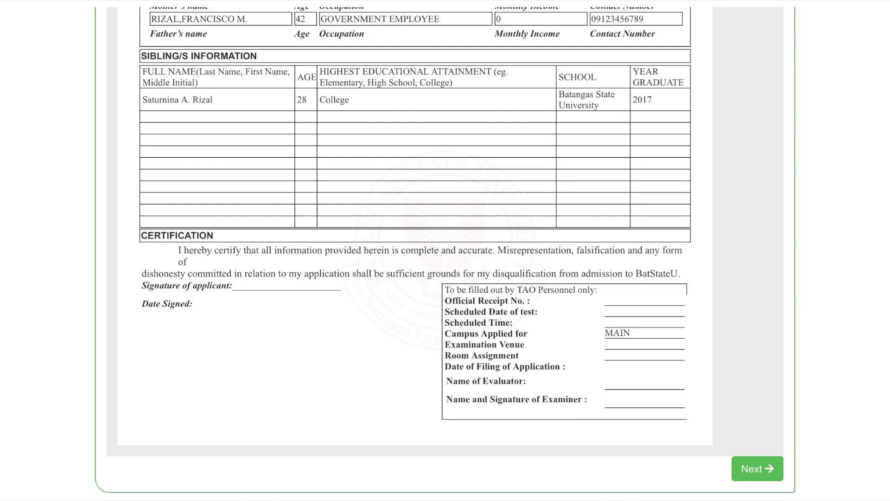
scroll(445, 251, "down", 4)
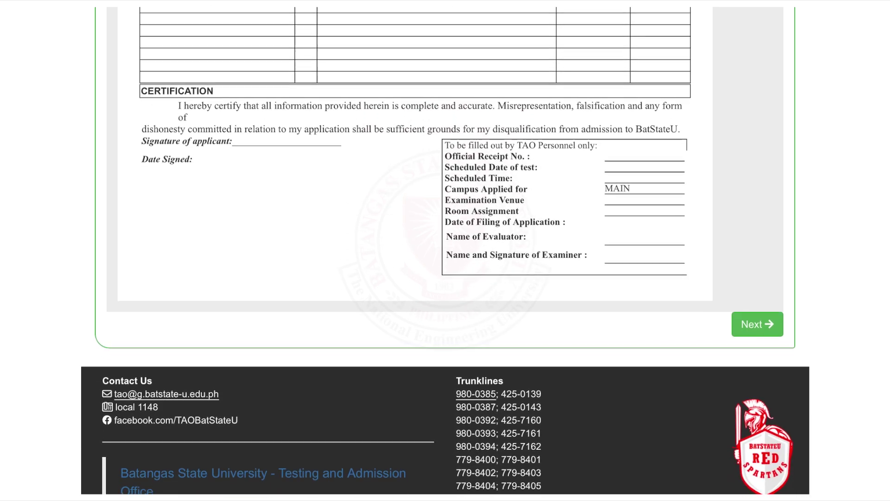
scroll(445, 250, "up", 1)
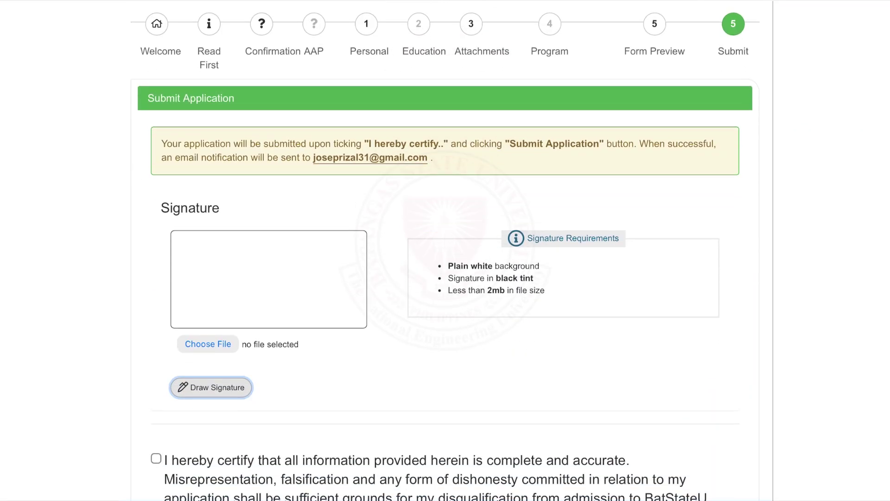
- Draw a signature on the signature pad and accept it into the form
scroll(445, 250, "down", 2)
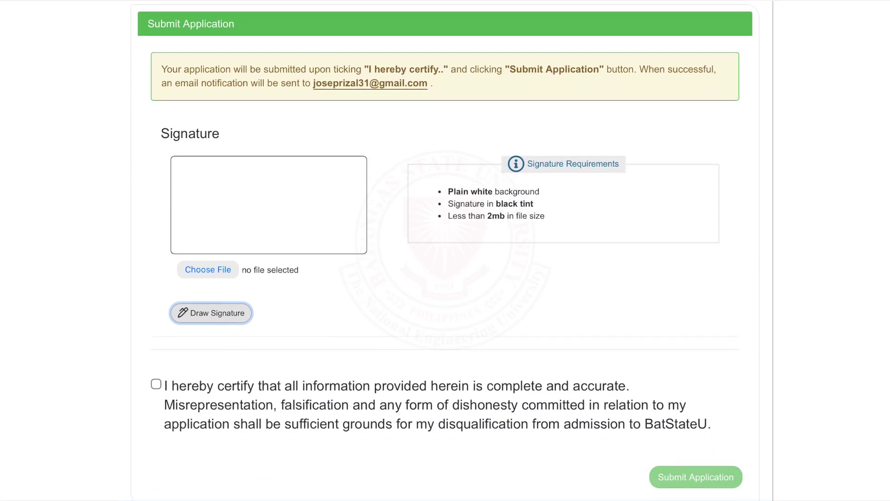
key("Return")
mouse_move(379, 93)
left_mouse_down()
mouse_move(403, 123)
mouse_move(391, 145)
mouse_move(411, 116)
left_mouse_up()
left_click_drag(410, 83, 418, 147)
mouse_move(412, 109)
left_mouse_down()
mouse_move(424, 114)
mouse_move(443, 79)
mouse_move(447, 117)
left_mouse_up()
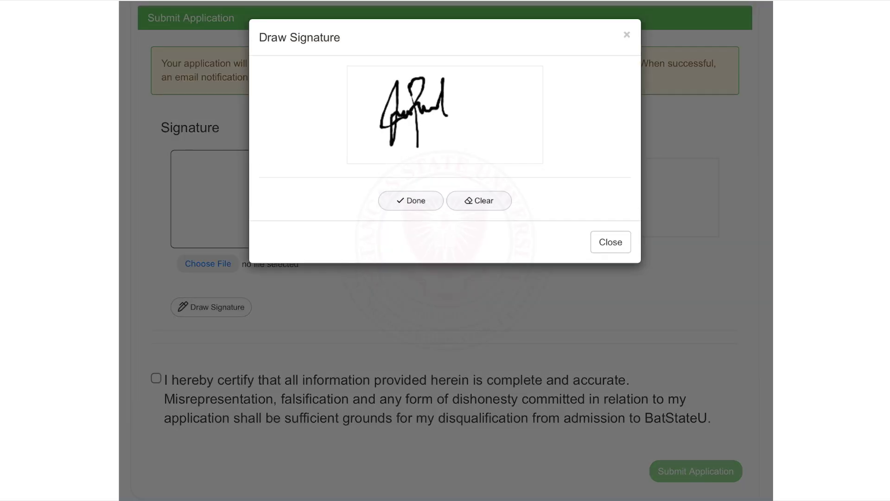
left_click(411, 200)
- Tick the 'I hereby certify' statement that all information is complete and accurate
scroll(445, 250, "down", 2)
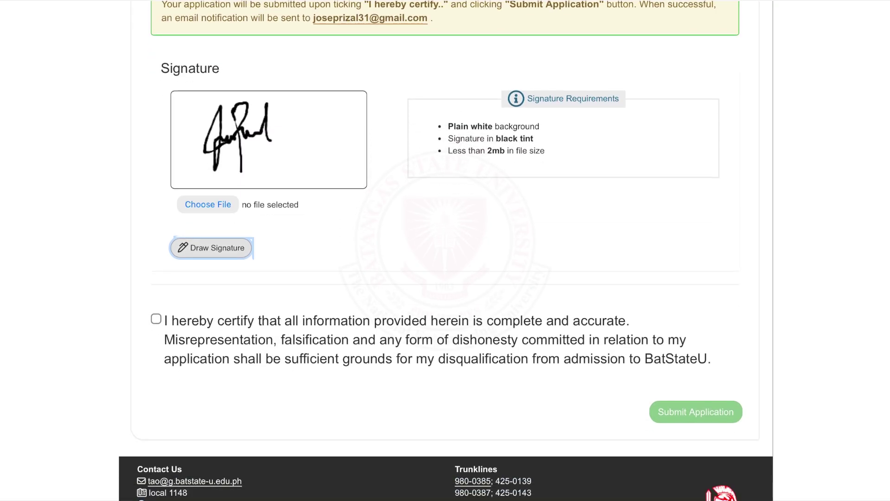
left_click(156, 319)
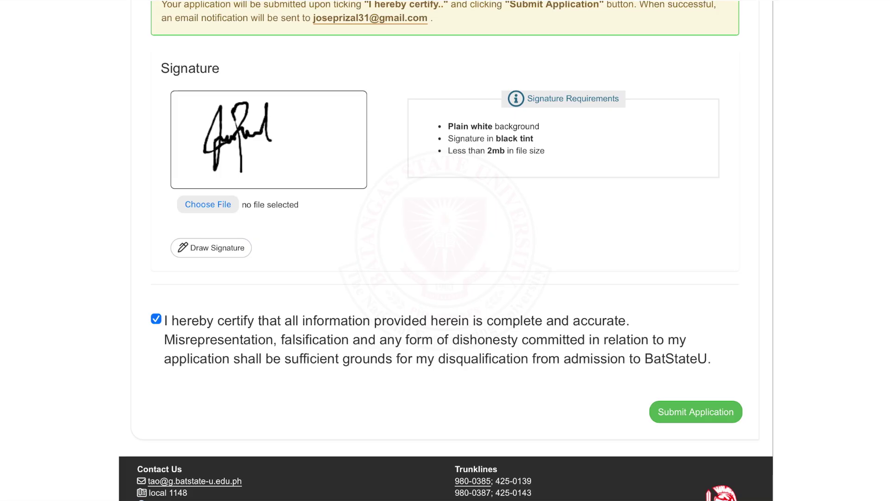
left_click(698, 417)
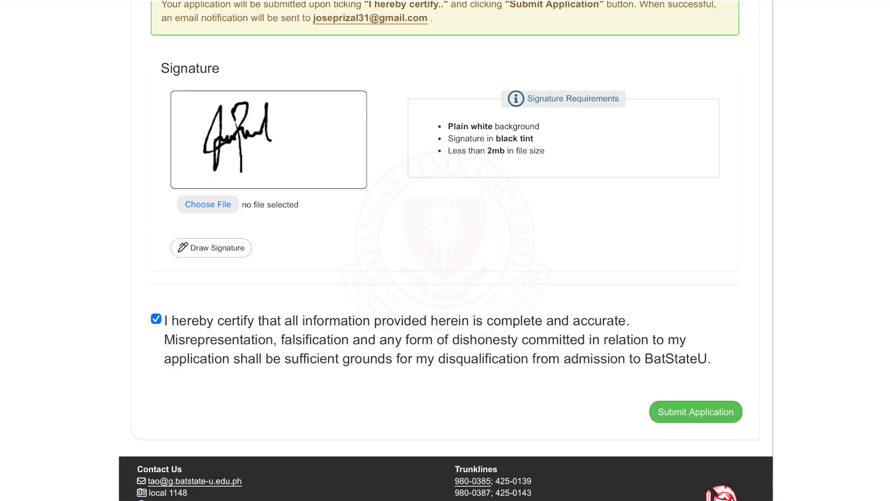